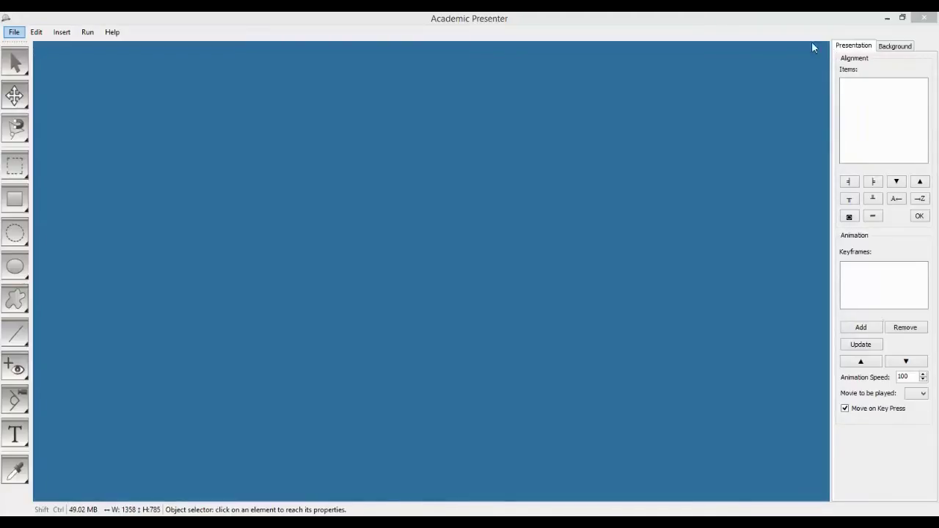
# Step: Draw a pale yellow filled rectangle across the upper-left area of the slide
pyautogui.click(65, 35)
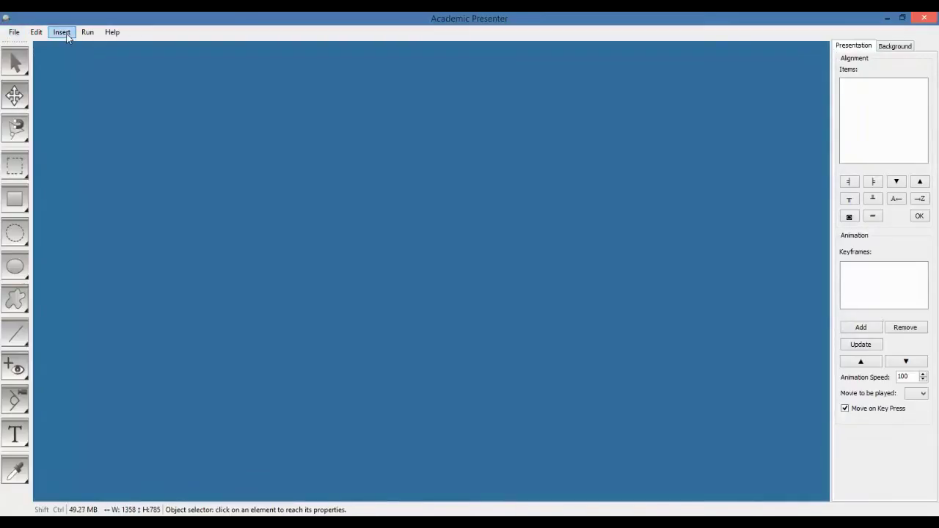
pyautogui.click(65, 35)
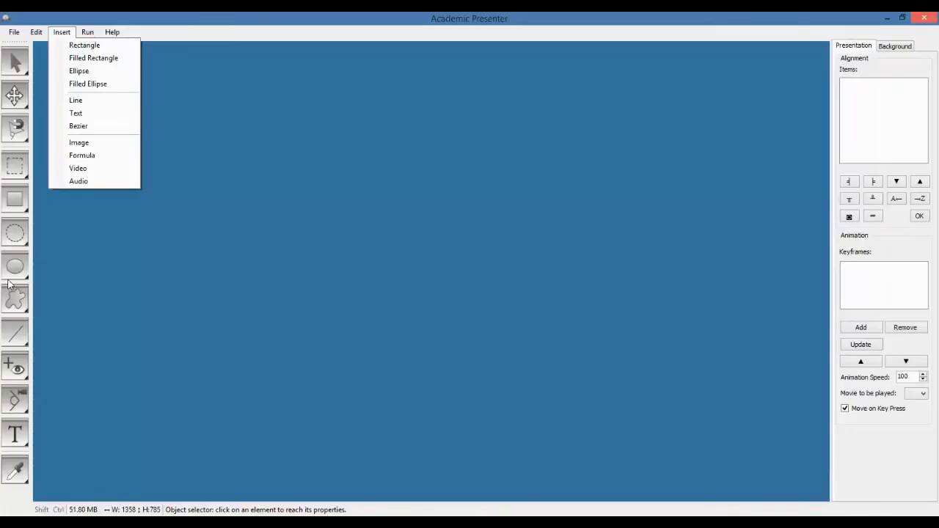
pyautogui.click(5, 198)
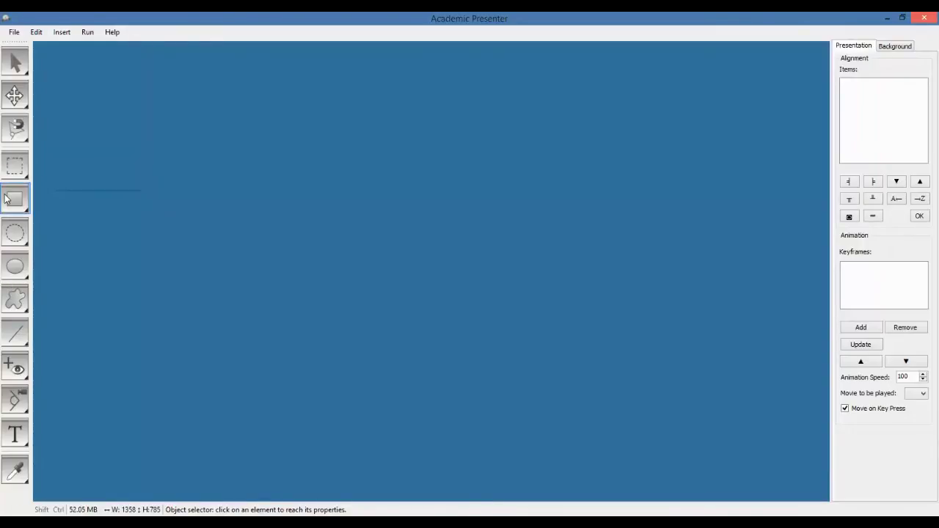
pyautogui.moveTo(142, 158); pyautogui.dragTo(381, 273)
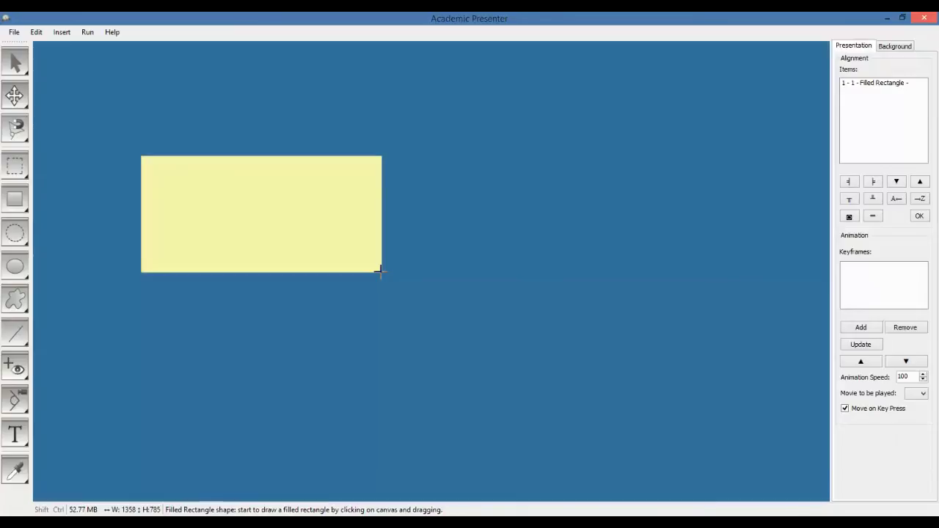
# Step: Select the rectangle and set Width 509, Left 285 and Border width 5
pyautogui.click(16, 64)
pyautogui.click(273, 235)
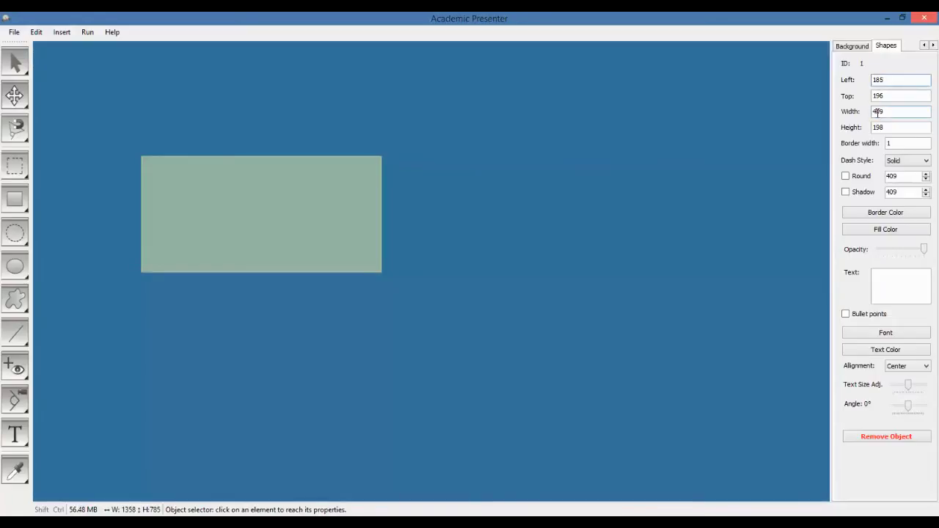
pyautogui.click(876, 111)
pyautogui.write('5')
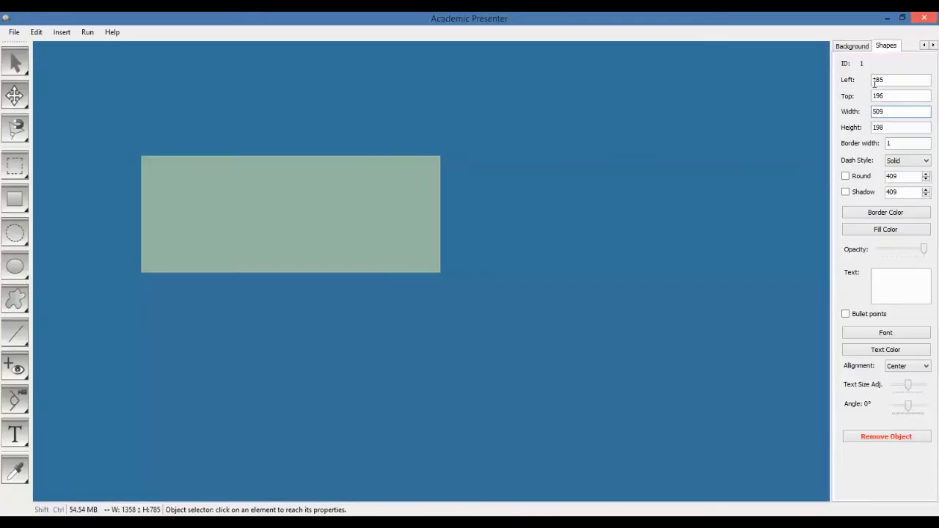
pyautogui.moveTo(874, 82); pyautogui.dragTo(876, 81)
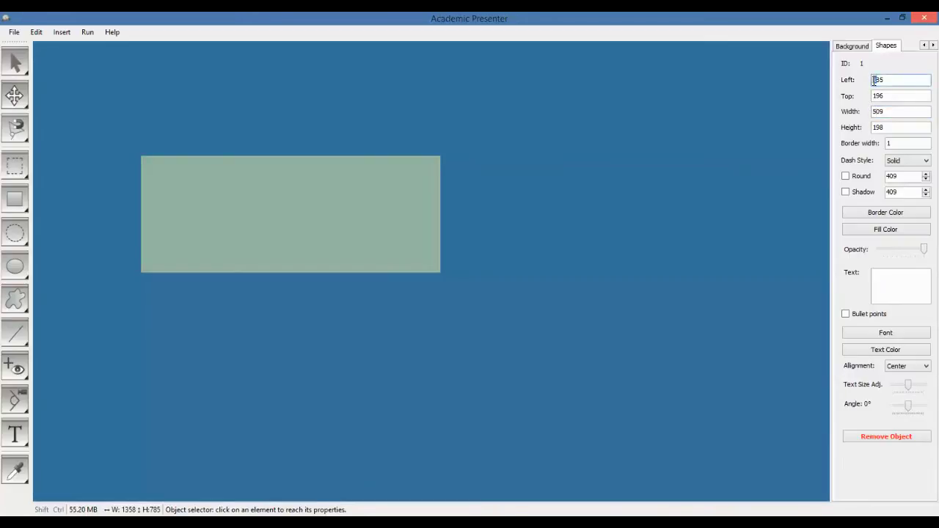
pyautogui.write('2')
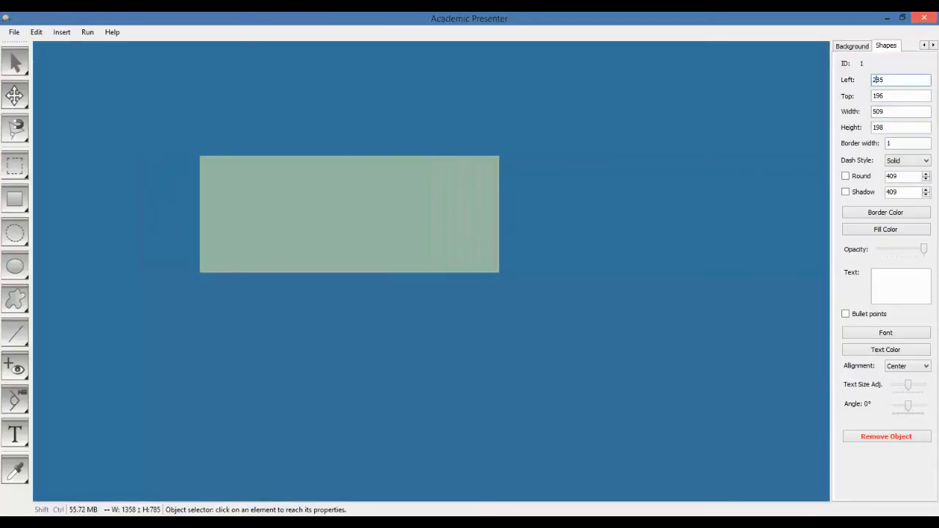
pyautogui.click(891, 143)
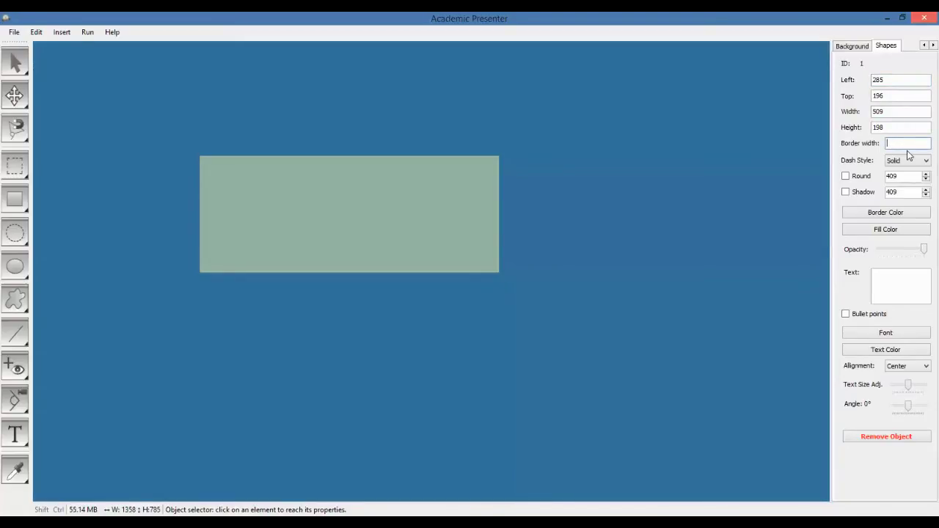
pyautogui.write('5')
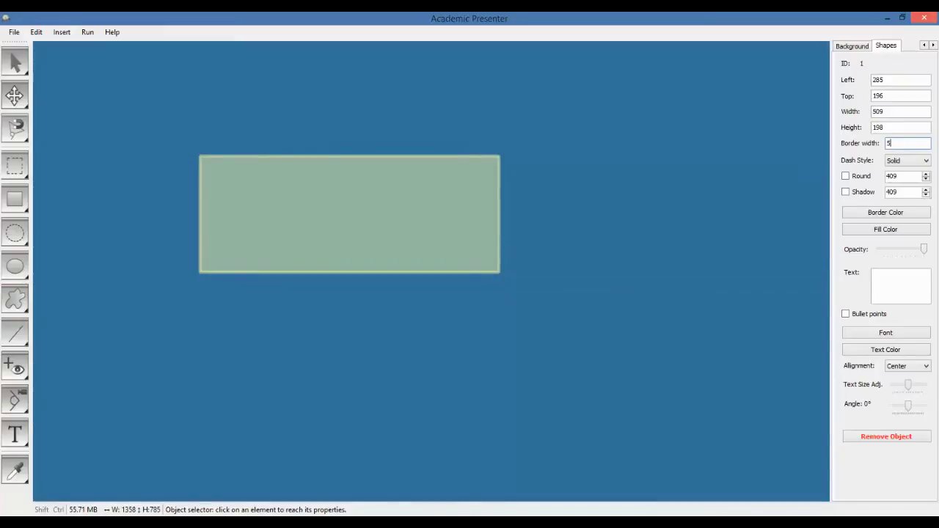
# Step: Give the rectangle a DashDot border style in red
pyautogui.click(901, 161)
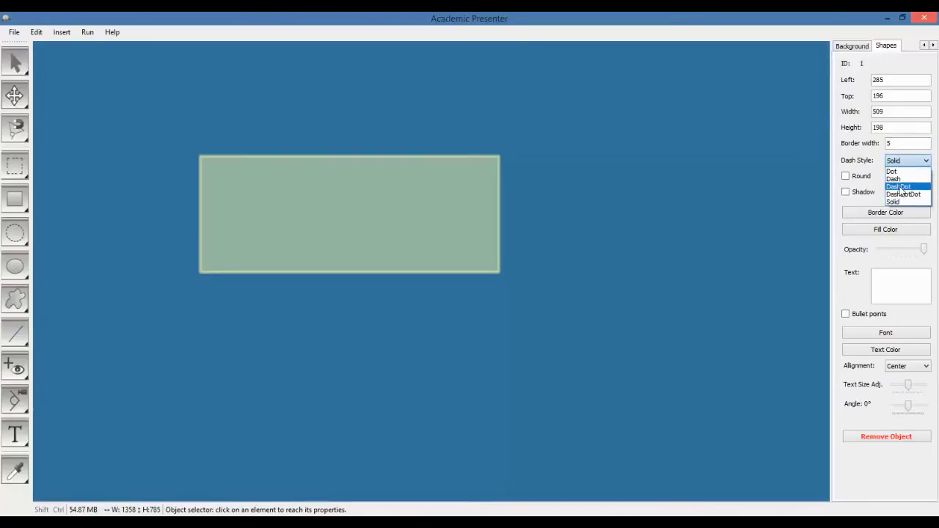
pyautogui.click(901, 187)
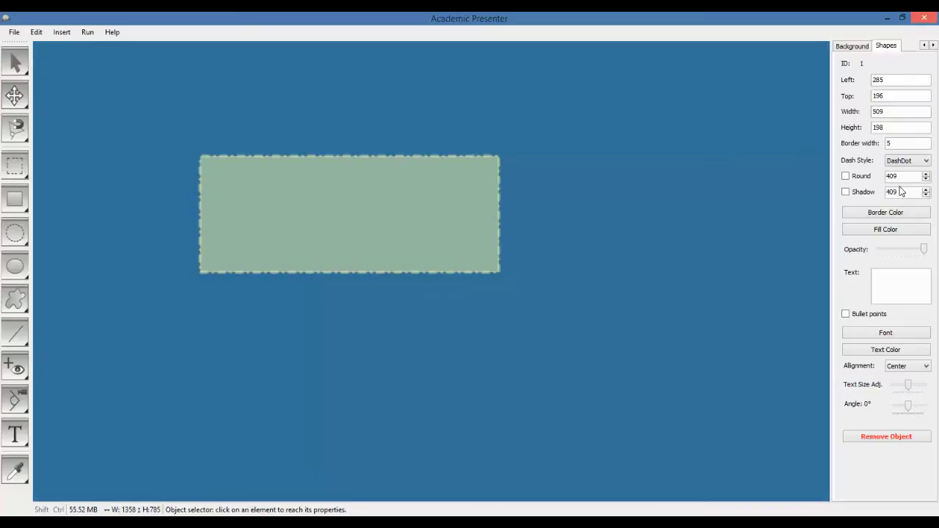
pyautogui.click(703, 195)
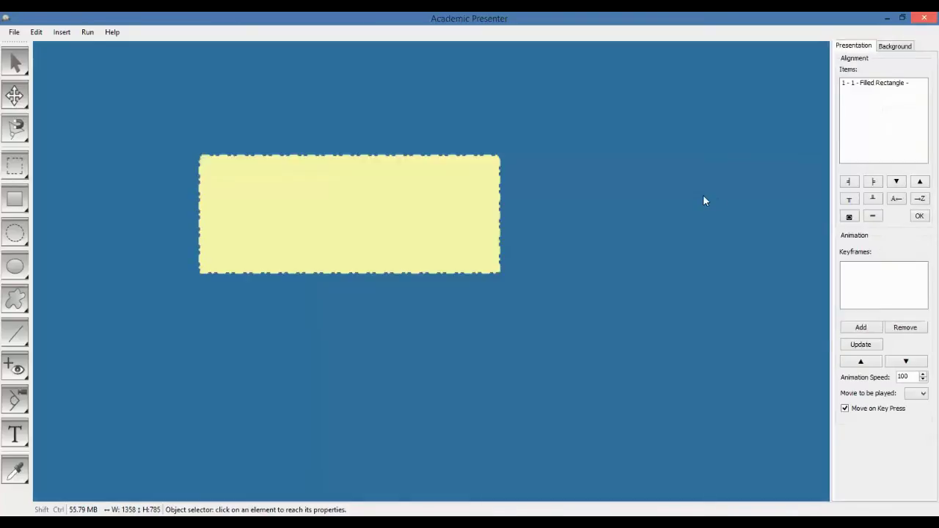
pyautogui.click(452, 190)
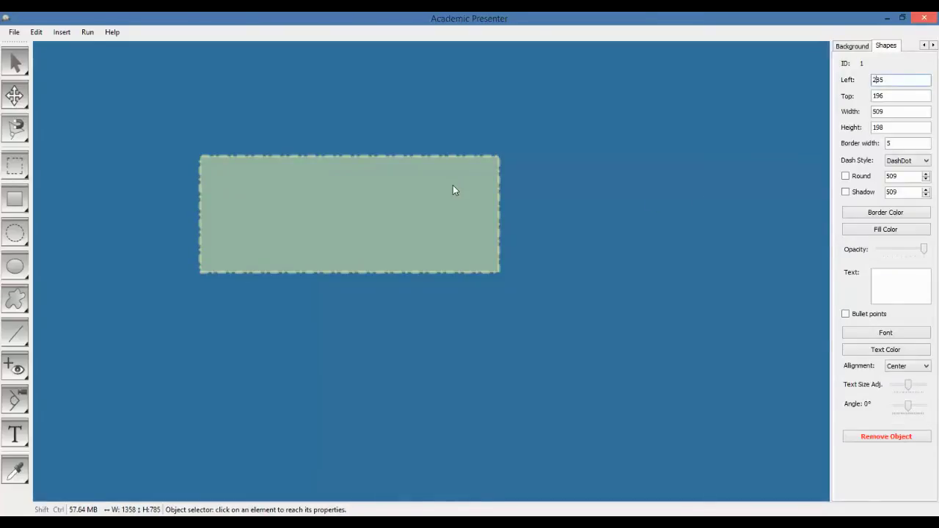
pyautogui.click(853, 216)
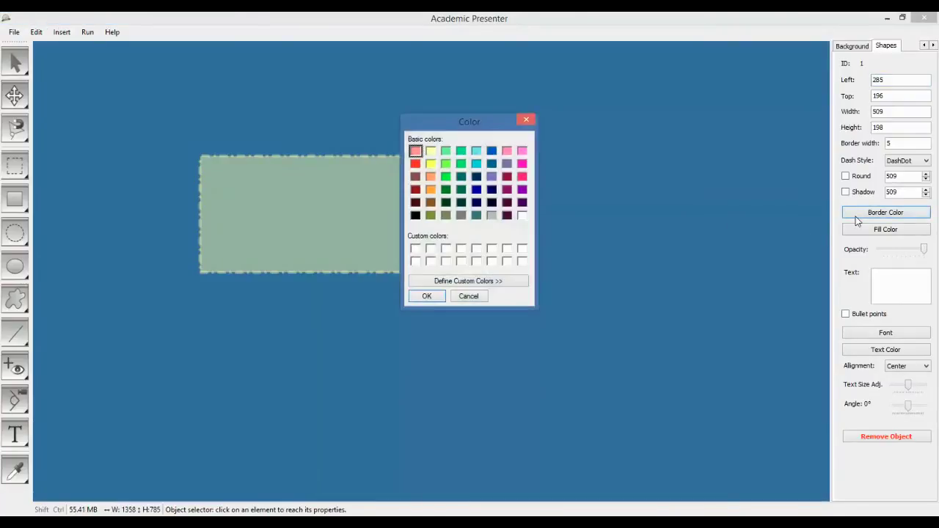
pyautogui.click(415, 162)
pyautogui.click(424, 297)
pyautogui.click(555, 267)
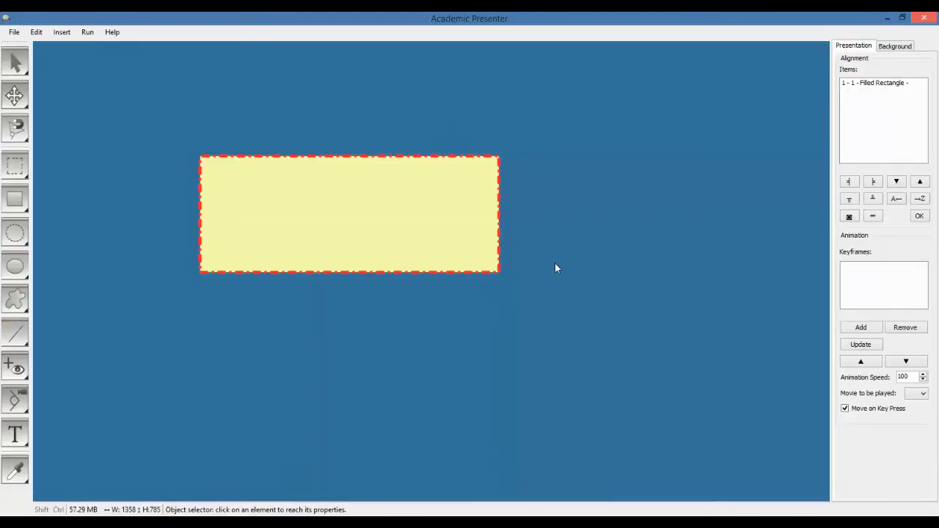
# Step: Change the rectangle's fill colour to cyan
pyautogui.click(427, 227)
pyautogui.click(851, 229)
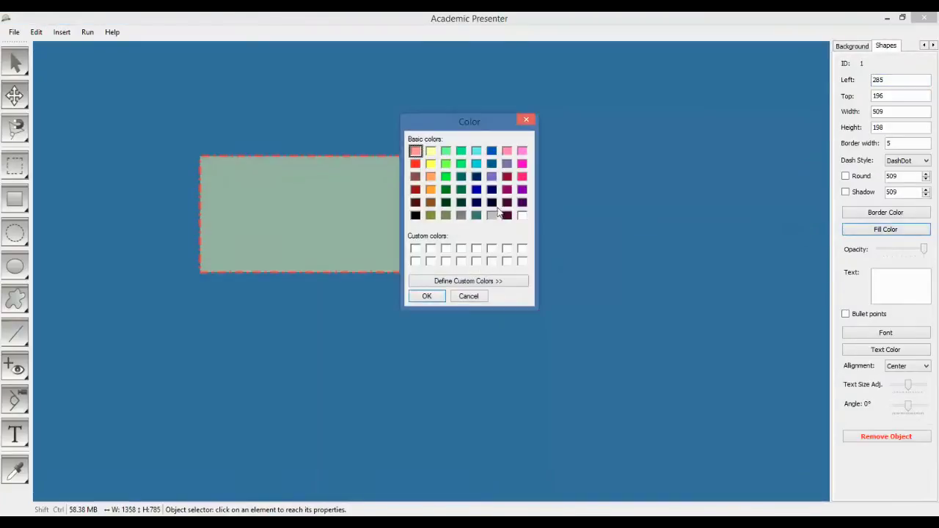
pyautogui.click(476, 189)
pyautogui.click(479, 164)
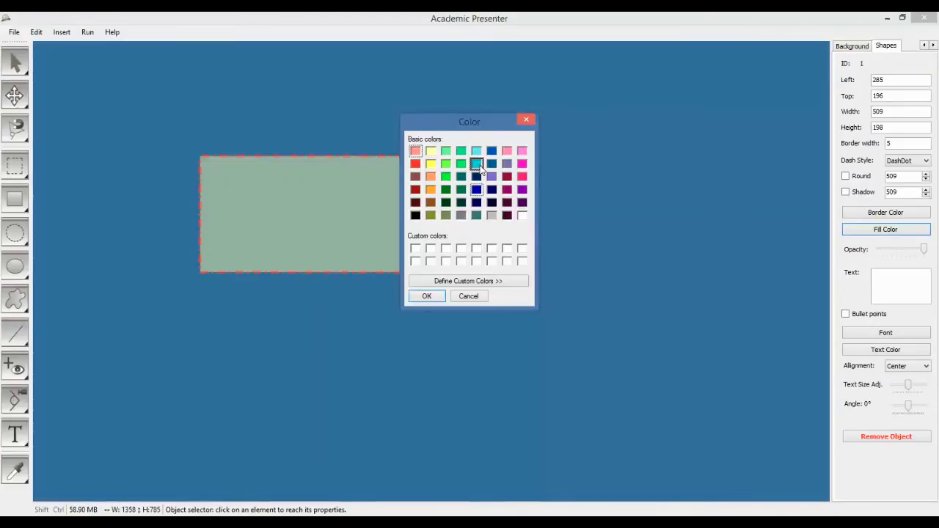
pyautogui.click(427, 296)
pyautogui.click(542, 277)
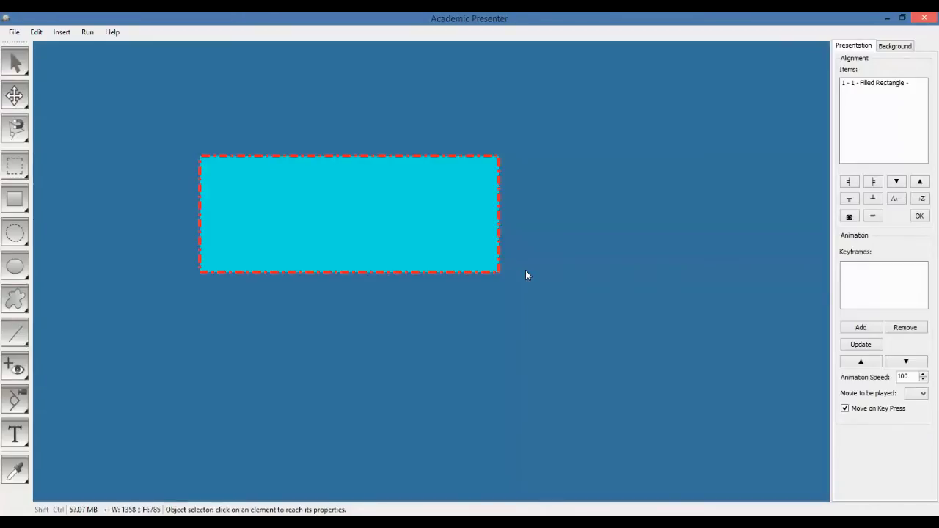
pyautogui.click(468, 198)
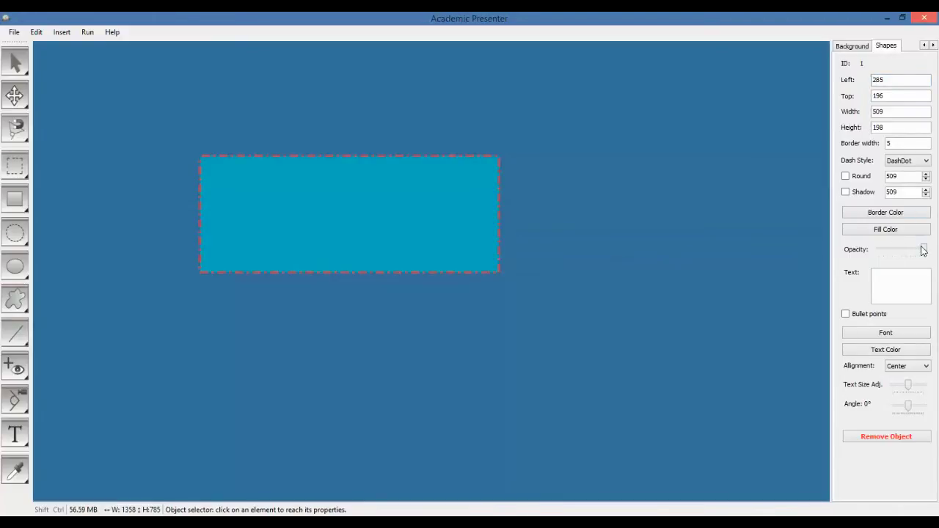
pyautogui.moveTo(924, 250)
pyautogui.mouseDown()
pyautogui.moveTo(893, 254)
pyautogui.moveTo(910, 250)
pyautogui.mouseUp()
pyautogui.click(720, 247)
pyautogui.click(384, 220)
pyautogui.moveTo(911, 249); pyautogui.dragTo(837, 249)
pyautogui.click(709, 233)
pyautogui.click(352, 211)
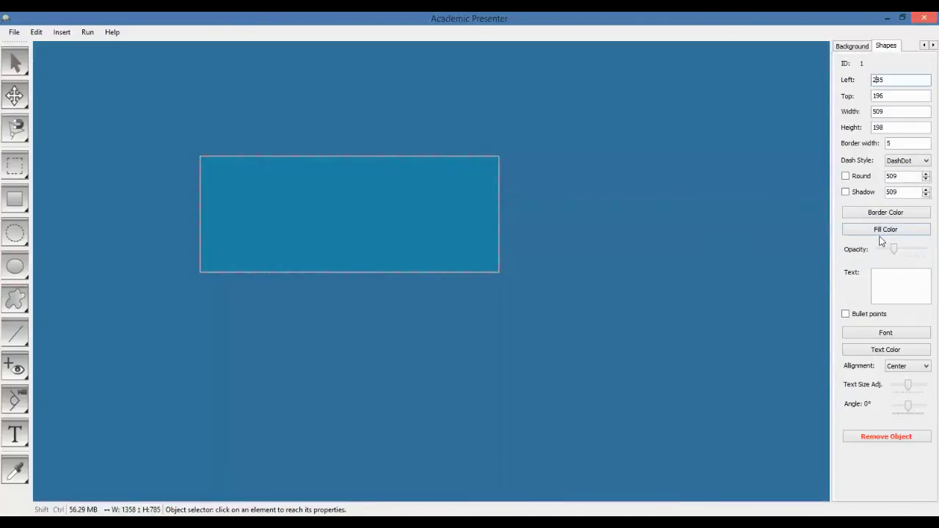
pyautogui.moveTo(893, 248); pyautogui.dragTo(923, 250)
pyautogui.click(684, 245)
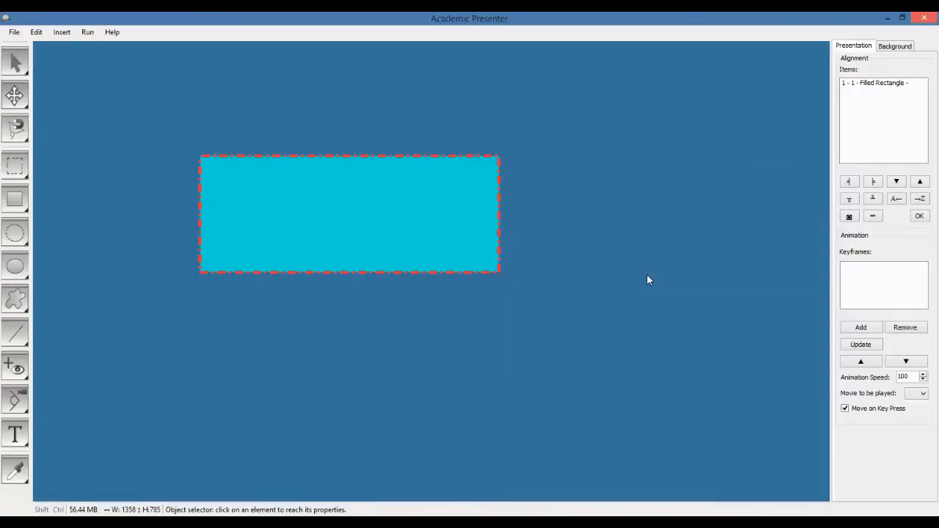
# Step: Enter 'Hello World !!' as the rectangle's text and reselect the rectangle
pyautogui.click(468, 216)
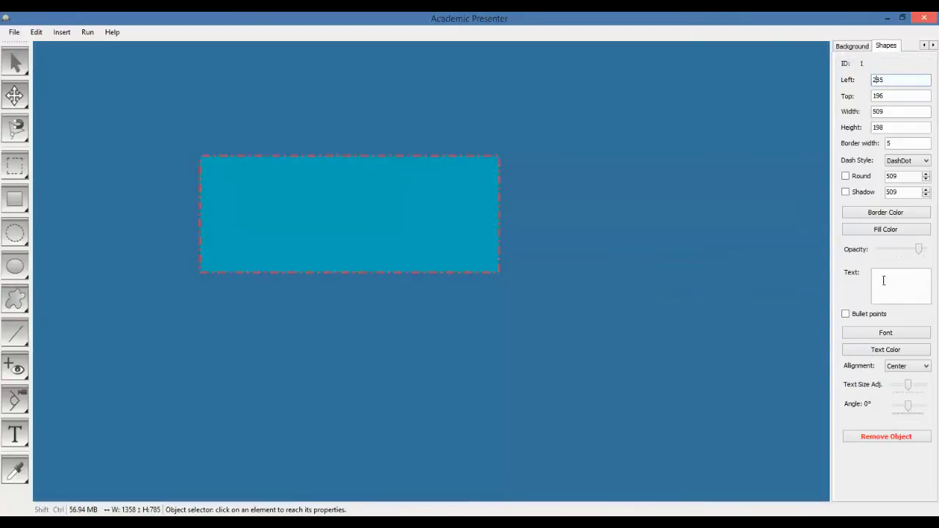
pyautogui.click(890, 283)
pyautogui.write('Hello World')
pyautogui.press('shift')
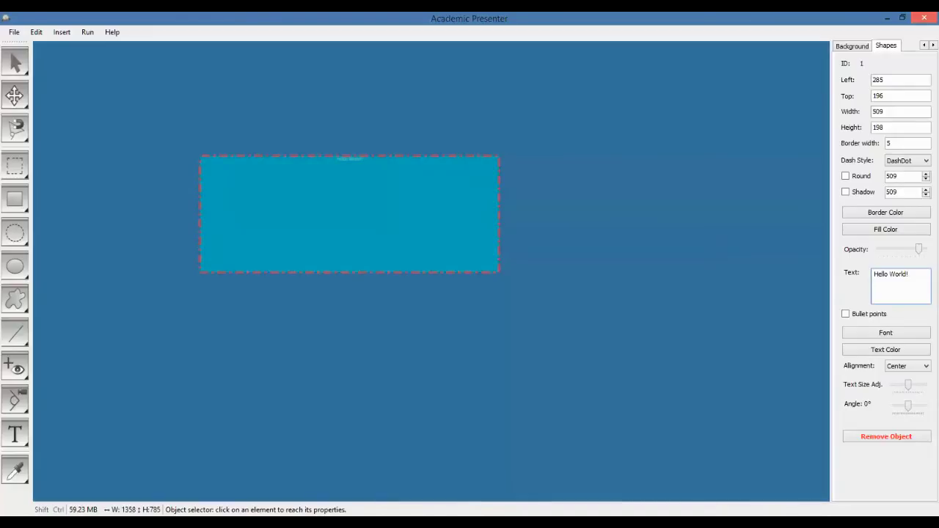
pyautogui.press('shift')
pyautogui.write('!')
pyautogui.click(566, 293)
pyautogui.click(345, 157)
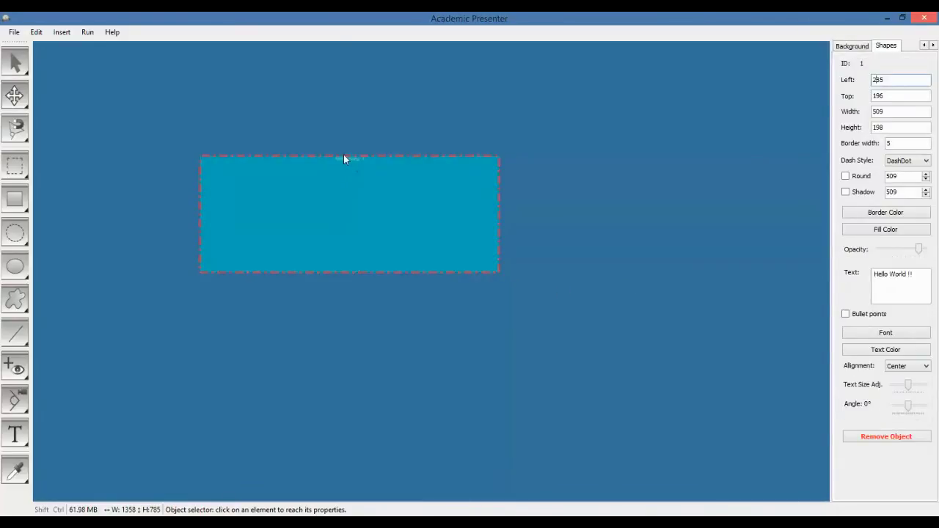
pyautogui.scroll(4, 344, 158)
pyautogui.scroll(-4, 344, 163)
pyautogui.click(584, 275)
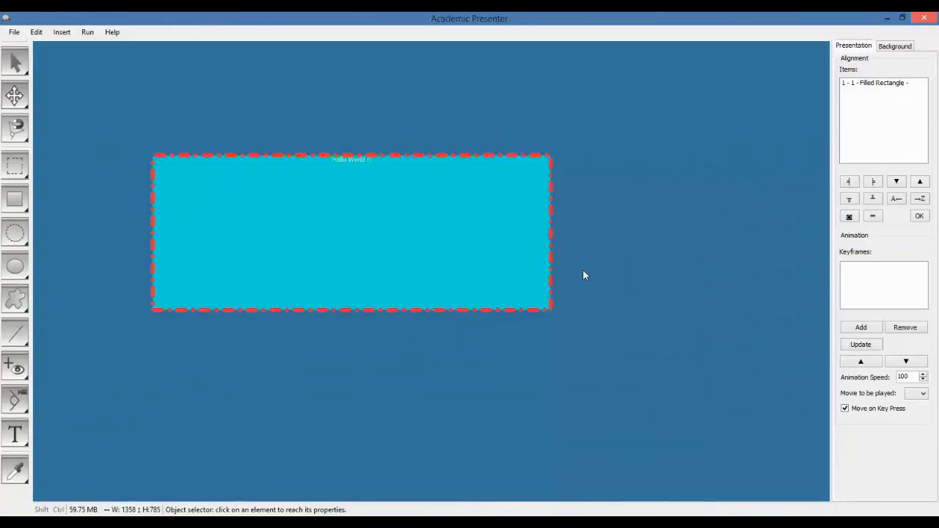
pyautogui.click(486, 267)
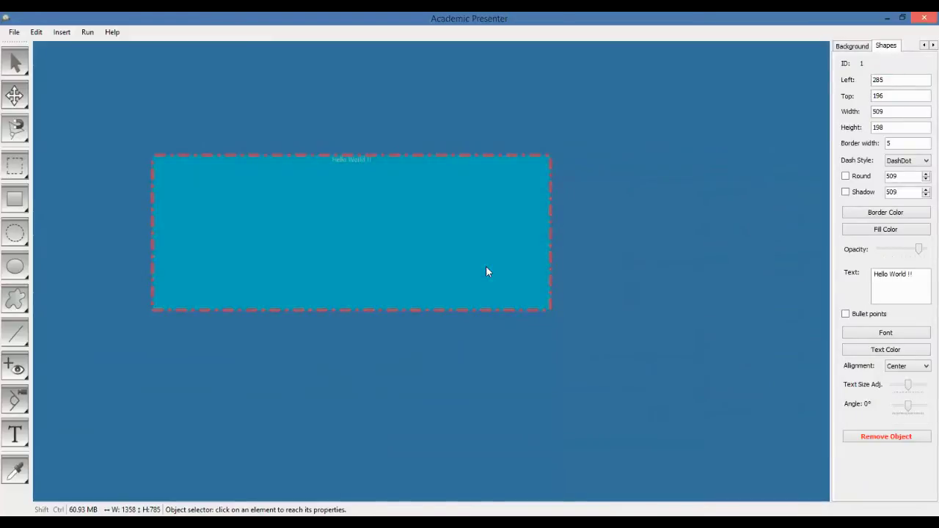
# Step: Set the rectangle's border colour to dark red
pyautogui.click(886, 349)
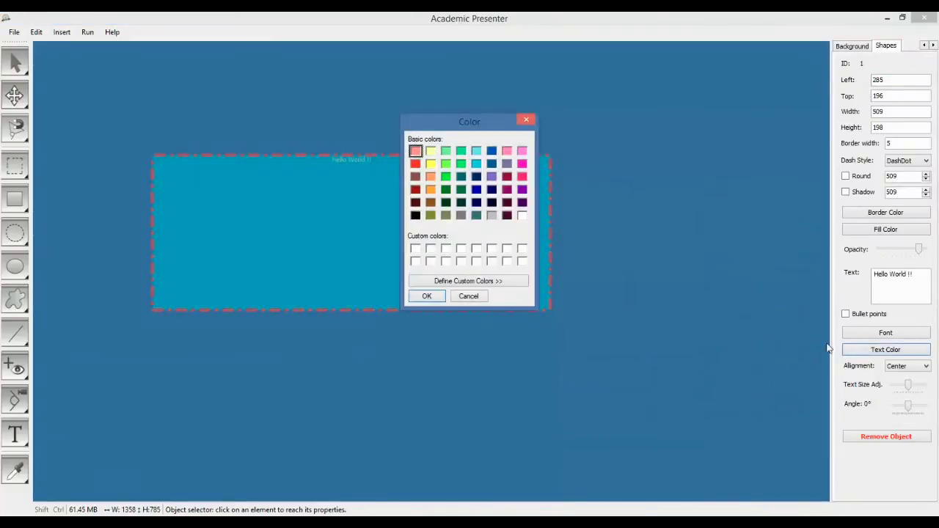
pyautogui.click(415, 189)
pyautogui.click(427, 297)
pyautogui.click(630, 297)
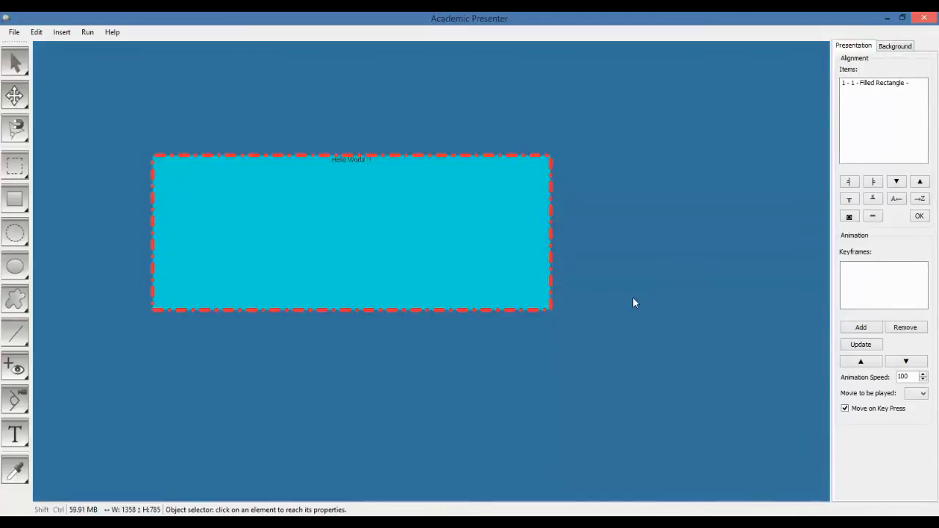
# Step: Try Left and Right text alignment, then return the caption to Center
pyautogui.click(459, 270)
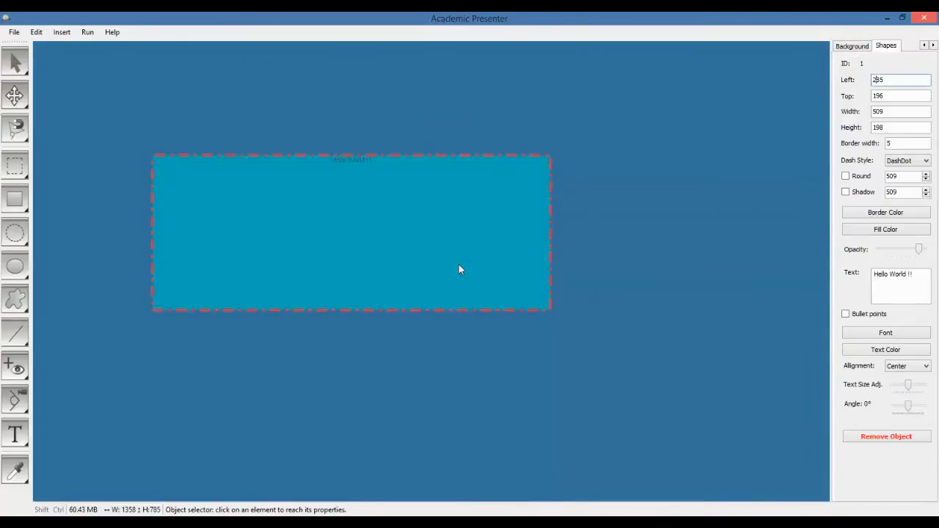
pyautogui.click(917, 368)
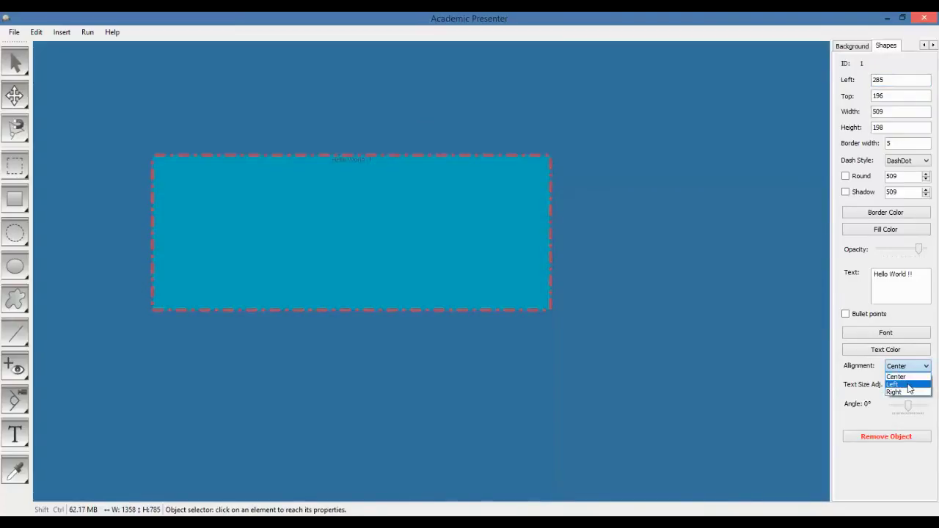
pyautogui.click(909, 385)
pyautogui.click(915, 369)
pyautogui.click(901, 394)
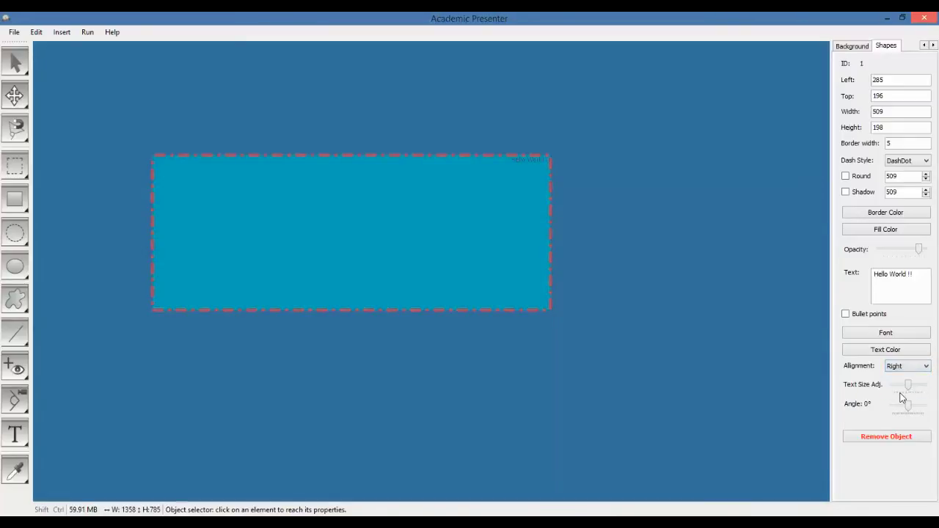
pyautogui.click(902, 368)
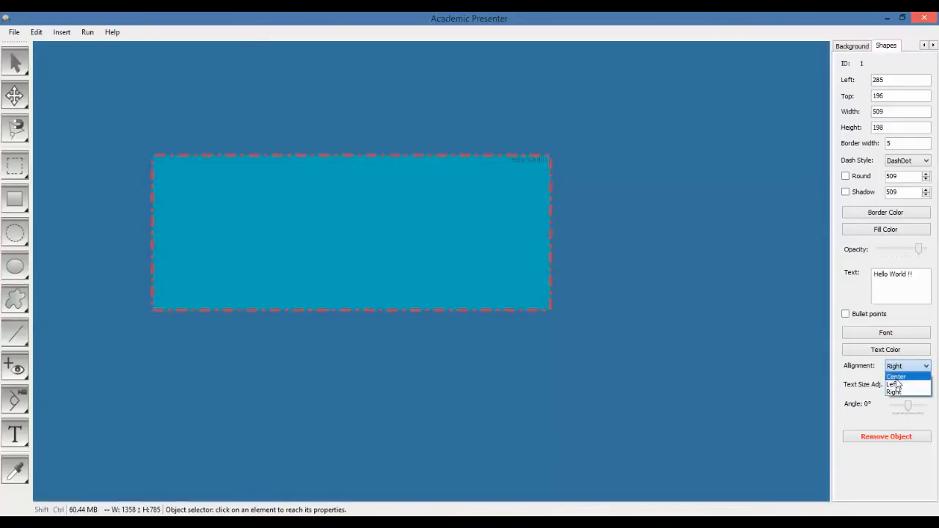
pyautogui.click(896, 378)
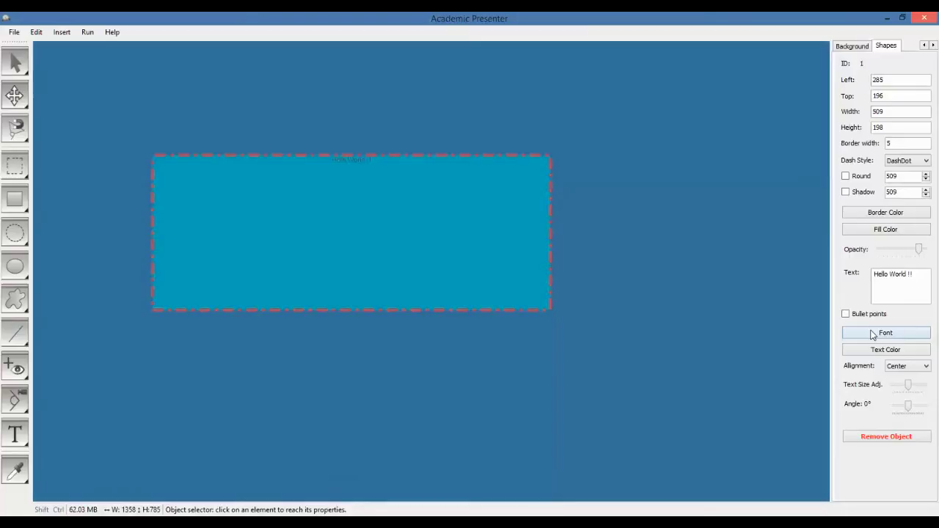
# Step: Pick Tahoma, Bold, size 36 in the Font dialog for the caption
pyautogui.click(874, 334)
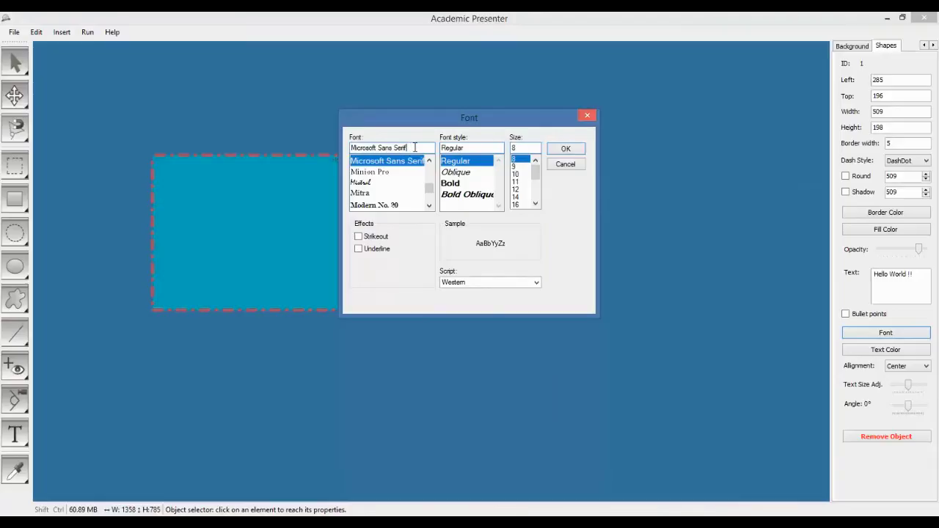
pyautogui.write('Tahoma')
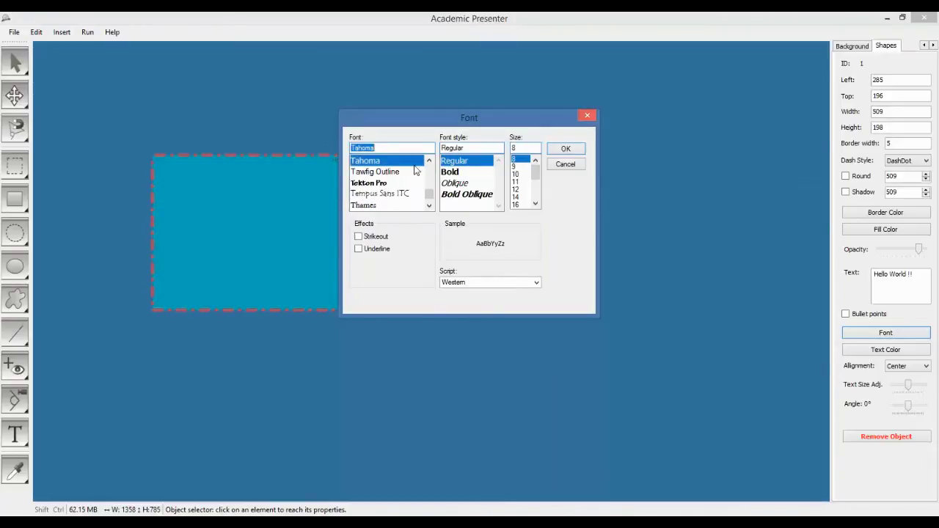
pyautogui.click(455, 172)
pyautogui.scroll(-3, 517, 194)
pyautogui.click(517, 189)
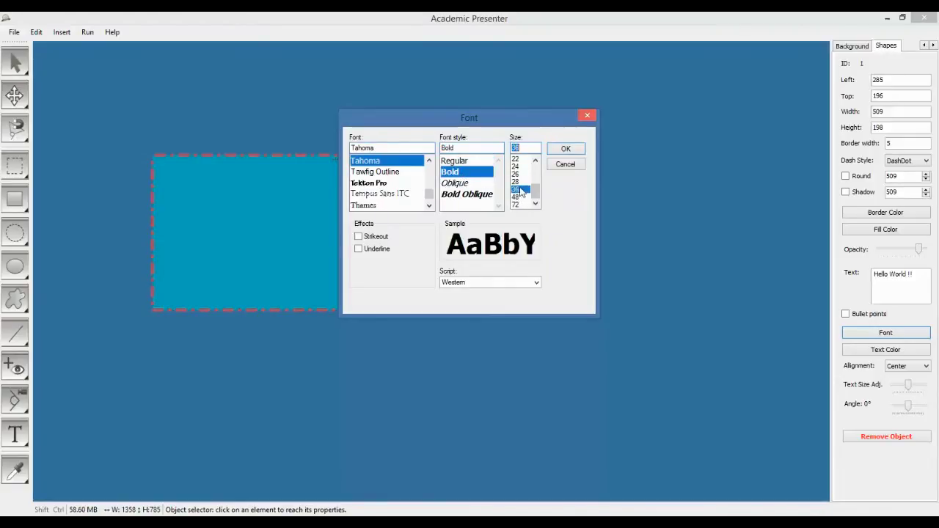
# Step: Apply the Tahoma Bold 36 font, add a blank line above the caption, and enlarge its text
pyautogui.click(565, 148)
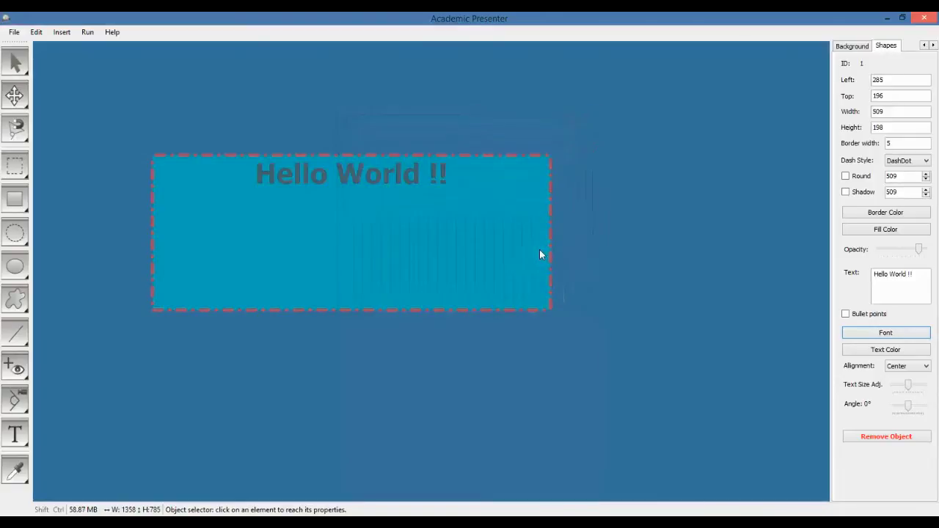
pyautogui.click(880, 290)
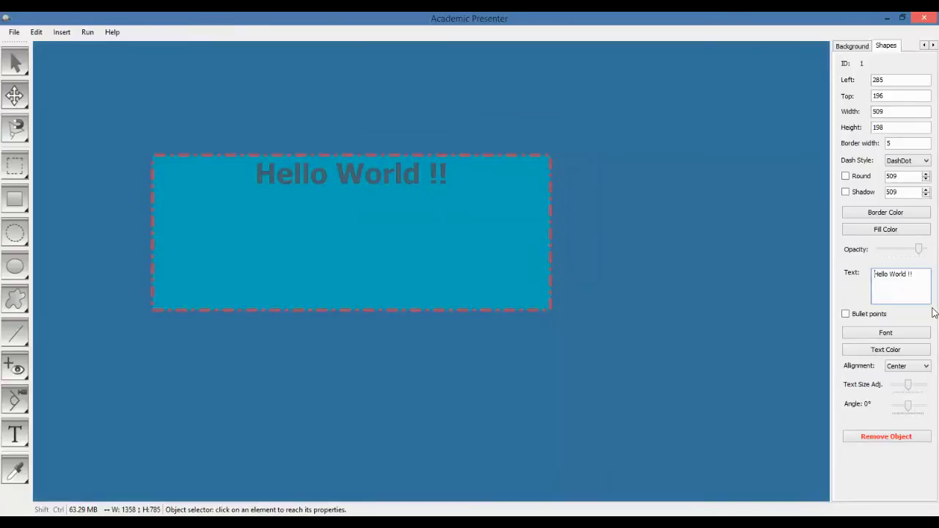
pyautogui.press('Return')
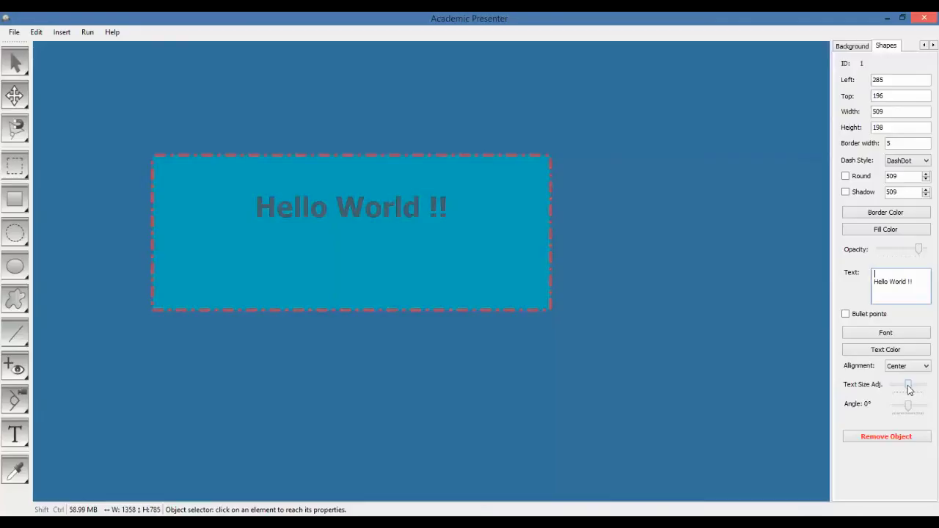
pyautogui.moveTo(910, 391)
pyautogui.mouseDown()
pyautogui.moveTo(922, 388)
pyautogui.moveTo(892, 387)
pyautogui.moveTo(929, 391)
pyautogui.moveTo(910, 386)
pyautogui.moveTo(925, 390)
pyautogui.moveTo(908, 400)
pyautogui.mouseUp()
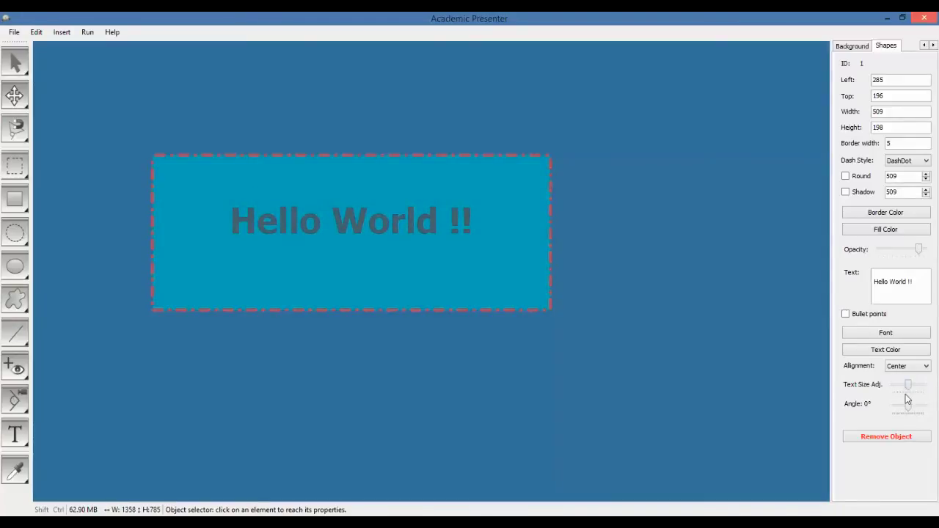
pyautogui.click(818, 389)
pyautogui.click(530, 295)
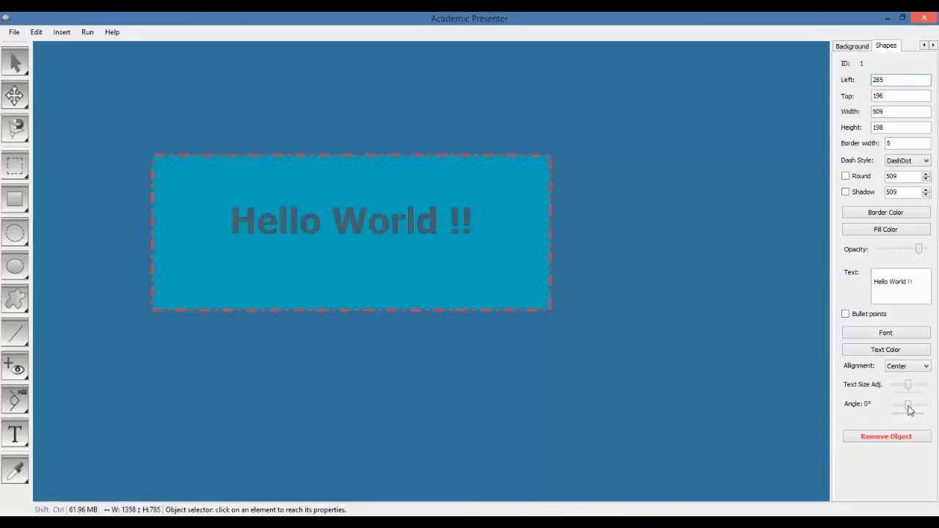
# Step: Rotate the rectangle to about 37° with the Angle slider, then remove it
pyautogui.moveTo(908, 410); pyautogui.dragTo(910, 411)
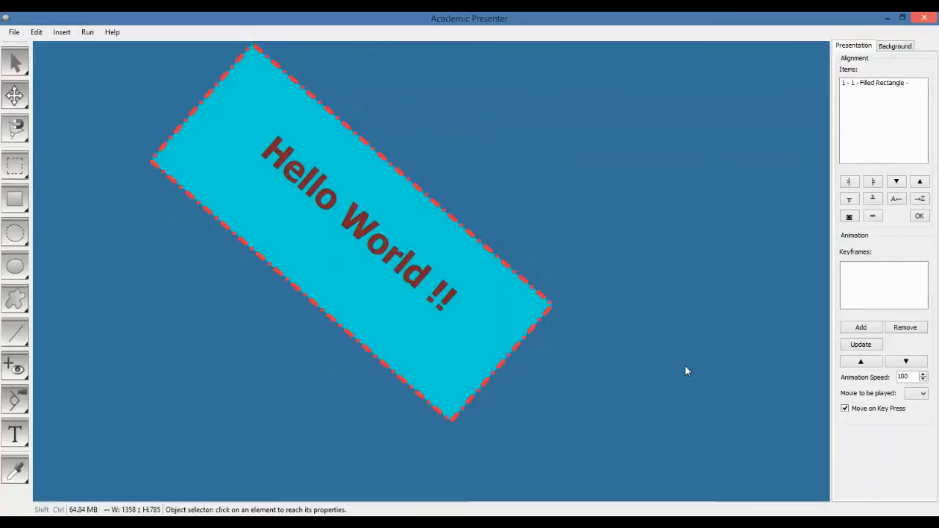
pyautogui.click(438, 305)
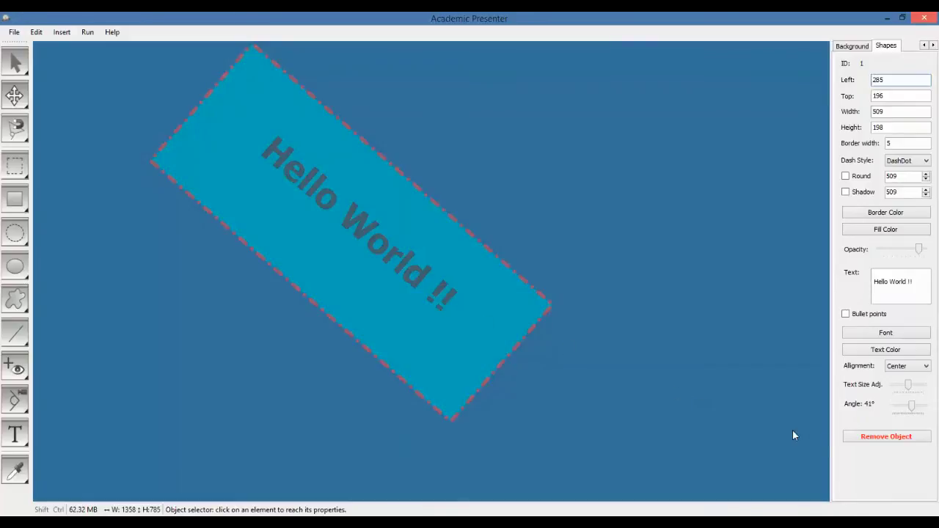
pyautogui.click(880, 438)
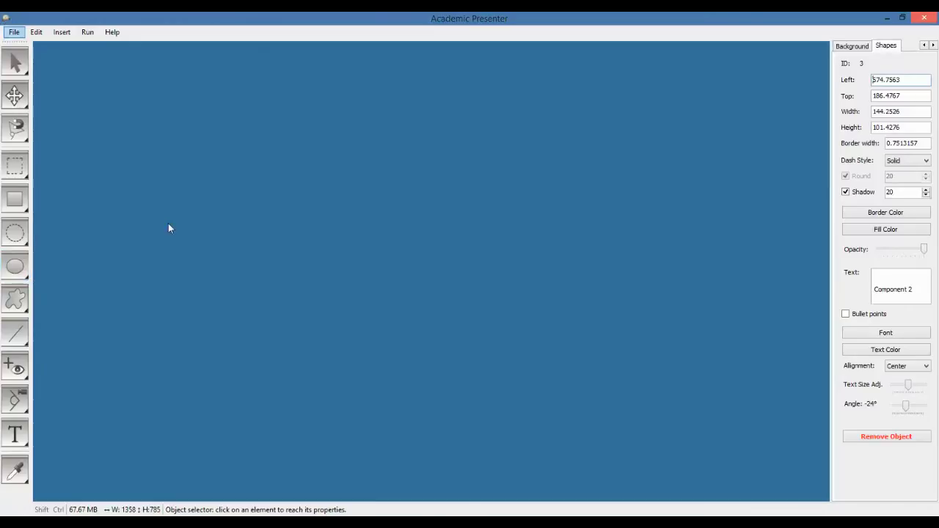
# Step: Draw a filled ellipse left of centre and another near the upper centre, then select the left one
pyautogui.click(14, 266)
pyautogui.moveTo(201, 231); pyautogui.dragTo(295, 307)
pyautogui.moveTo(398, 150); pyautogui.dragTo(476, 228)
pyautogui.click(14, 63)
pyautogui.click(258, 284)
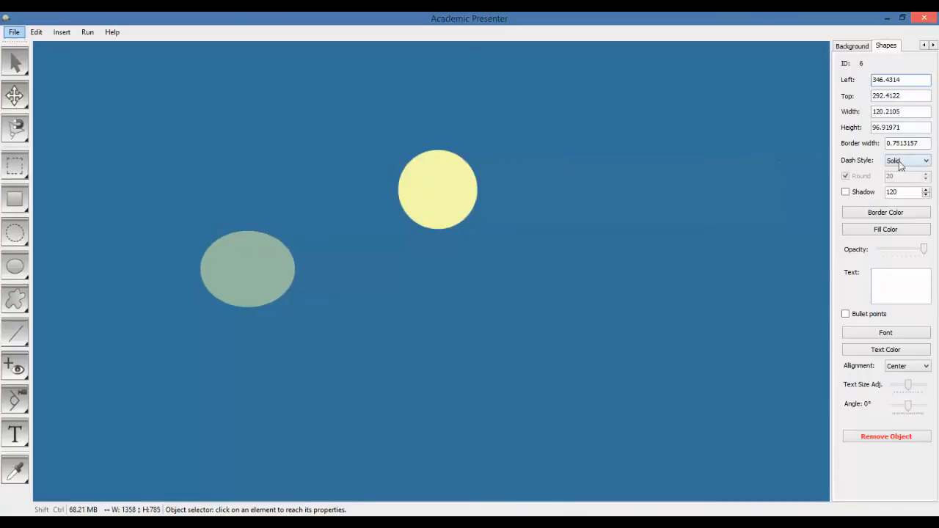
# Step: Fill the left ellipse dark teal and type the label 'Component 1'
pyautogui.click(887, 230)
pyautogui.click(460, 190)
pyautogui.click(428, 297)
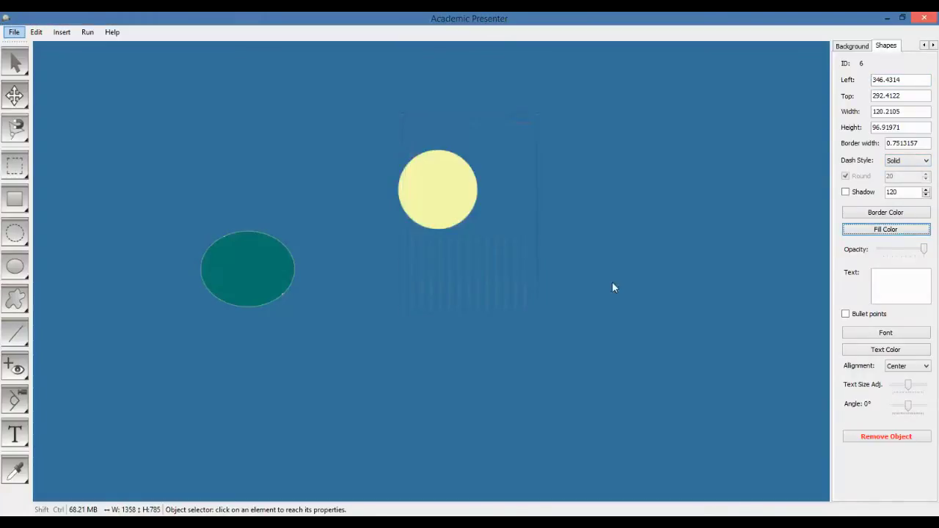
pyautogui.click(884, 283)
pyautogui.write('Component 1')
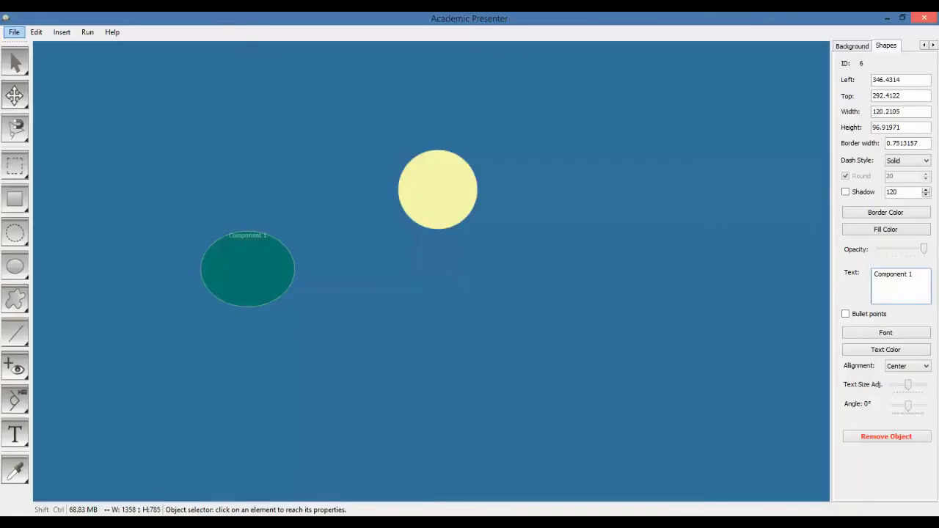
# Step: Make the label bold size 22, push it down with a blank line, and fine-tune its size
pyautogui.click(885, 334)
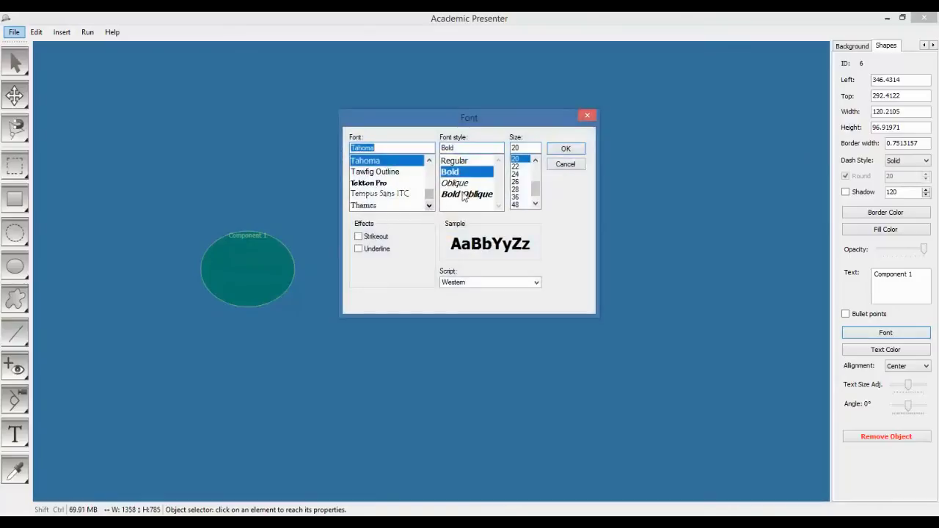
pyautogui.click(517, 198)
pyautogui.click(517, 166)
pyautogui.click(562, 150)
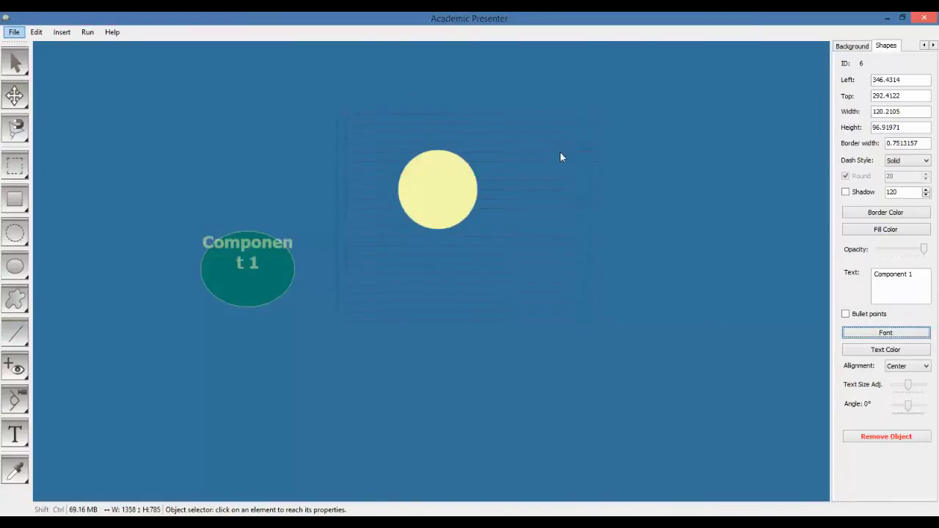
pyautogui.click(907, 386)
pyautogui.moveTo(908, 387)
pyautogui.mouseDown()
pyautogui.moveTo(894, 389)
pyautogui.moveTo(916, 389)
pyautogui.moveTo(890, 391)
pyautogui.moveTo(909, 387)
pyautogui.mouseUp()
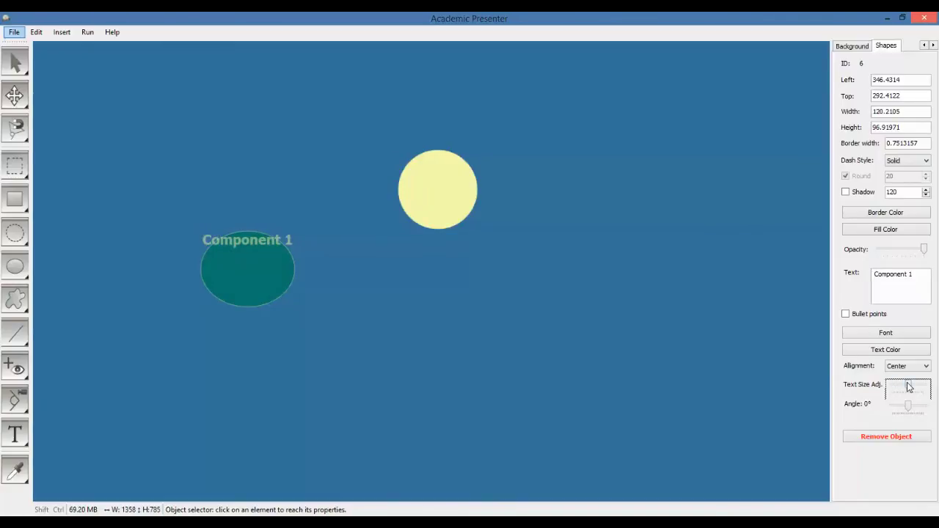
pyautogui.click(907, 299)
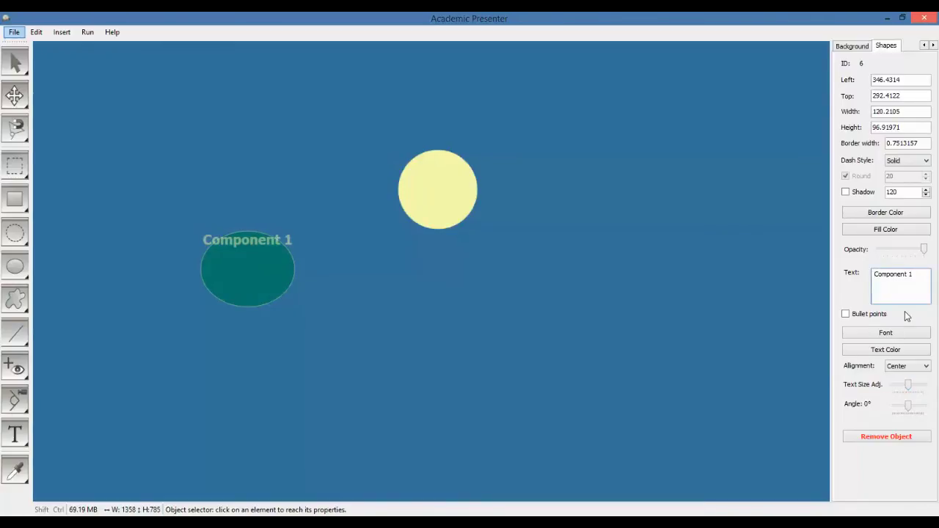
pyautogui.press('Return')
pyautogui.press('Return')
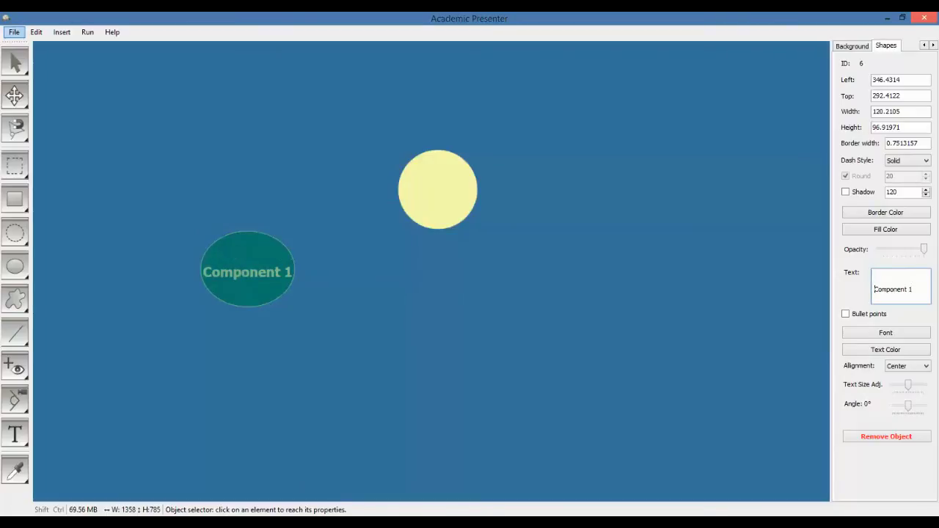
pyautogui.click(907, 388)
pyautogui.scroll(-3, 907, 389)
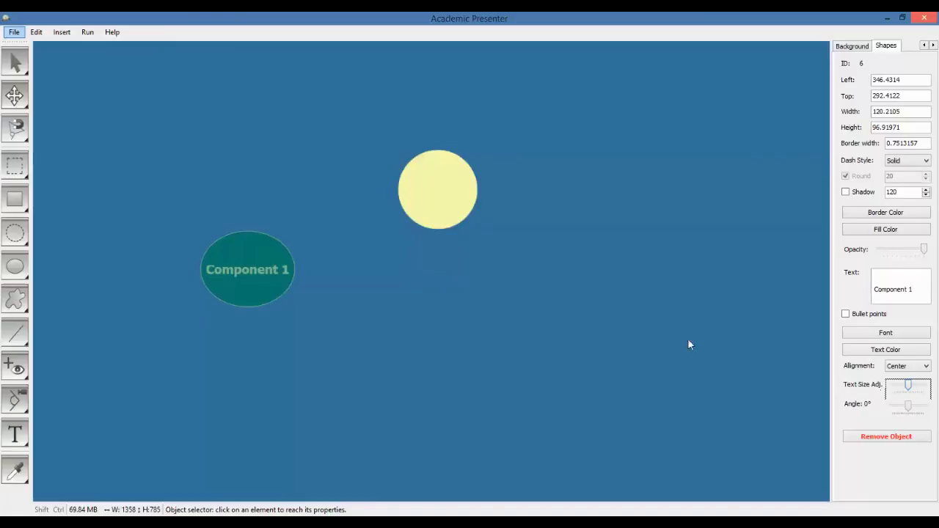
# Step: Reshape the Component 1 ellipse, drag it lower on the canvas, and tilt it counter-clockwise
pyautogui.click(244, 278)
pyautogui.click(9, 98)
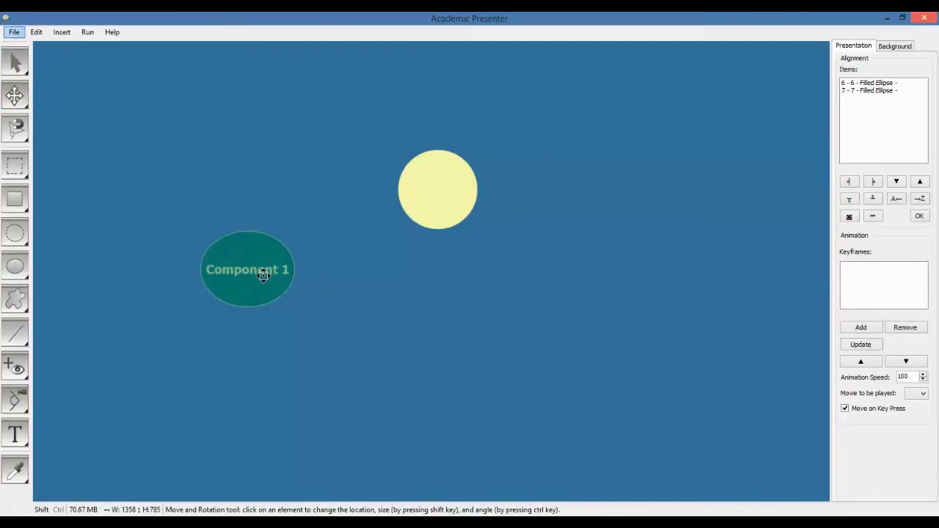
pyautogui.moveTo(263, 275); pyautogui.dragTo(314, 279)
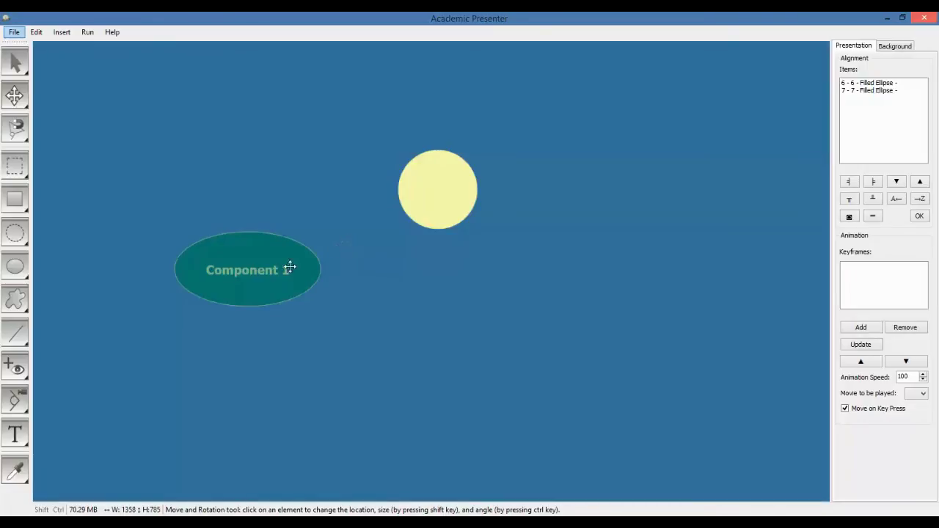
pyautogui.moveTo(274, 264); pyautogui.dragTo(270, 232)
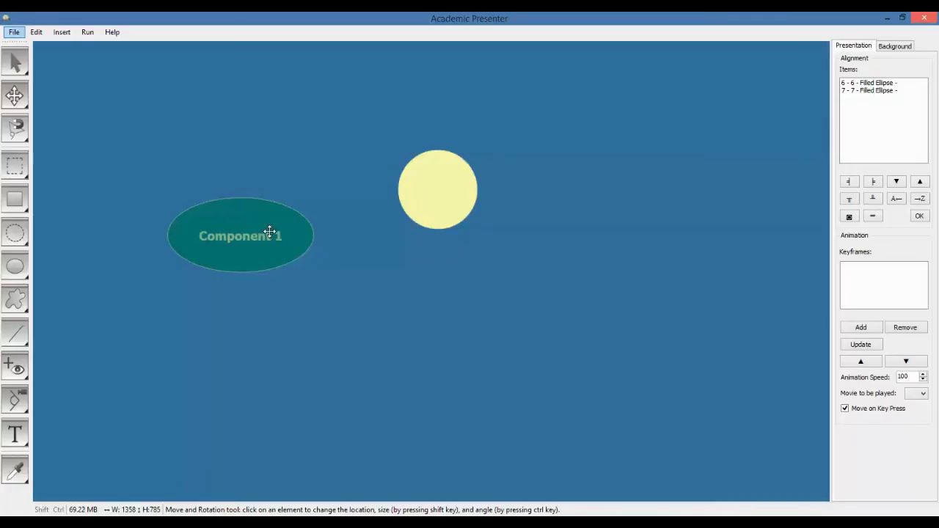
pyautogui.moveTo(240, 231); pyautogui.dragTo(243, 262)
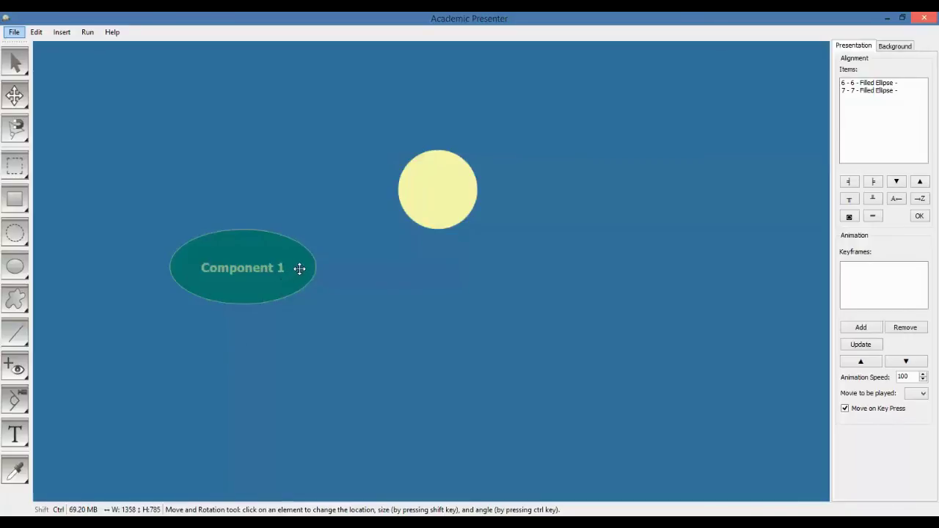
pyautogui.moveTo(299, 269); pyautogui.dragTo(280, 253)
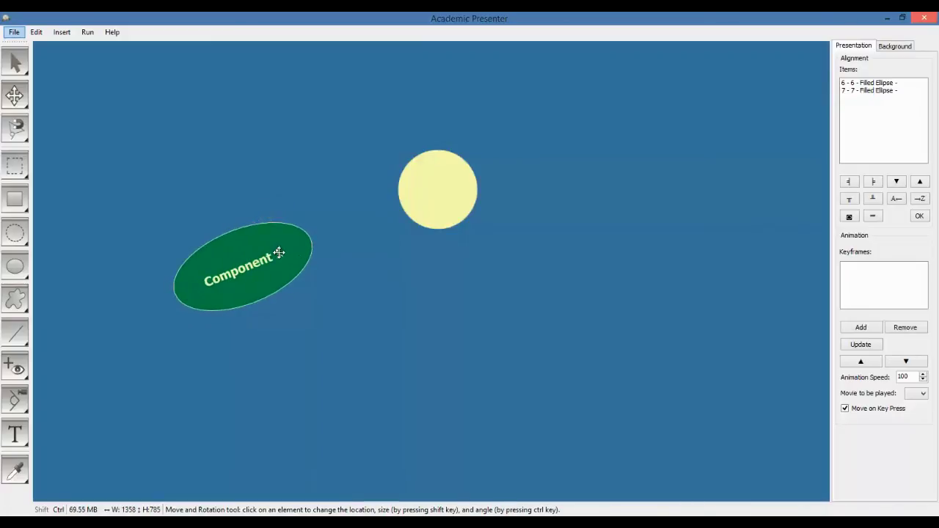
# Step: Delete the yellow circle with Edit > Delete
pyautogui.click(419, 210)
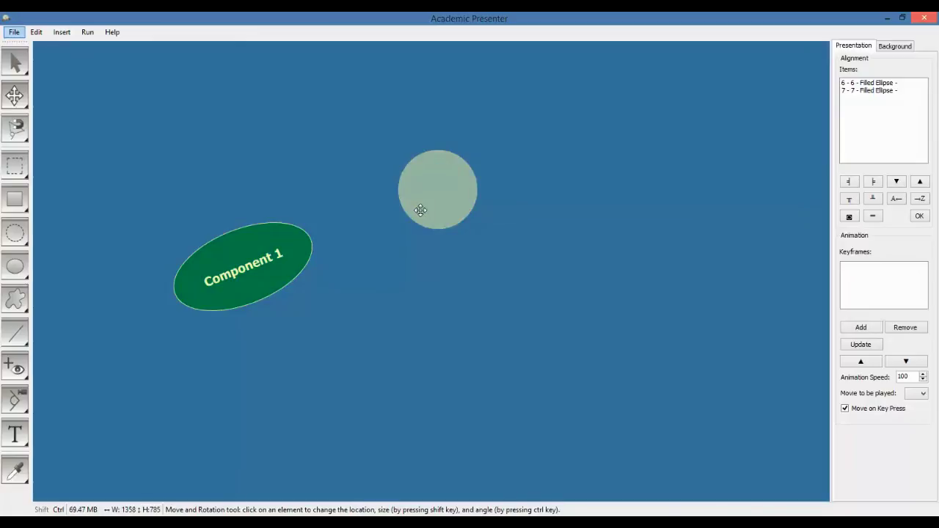
pyautogui.click(36, 32)
pyautogui.click(49, 71)
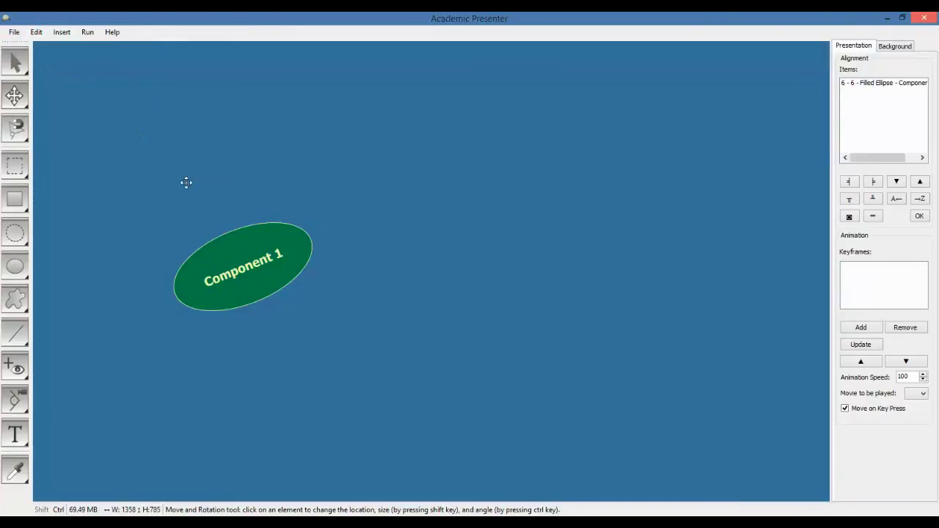
# Step: Clone the Component 1 ellipse, level the copy, and move it up and to the right
pyautogui.click(219, 258)
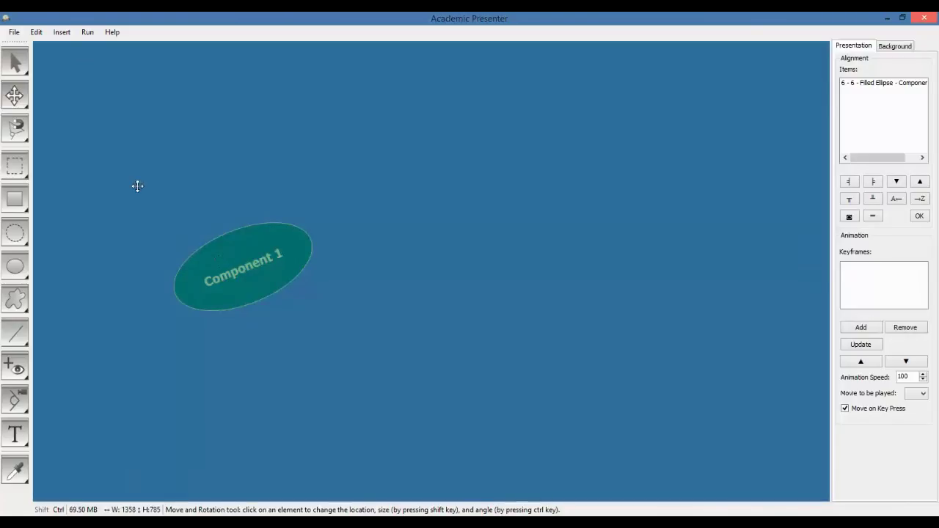
pyautogui.click(36, 32)
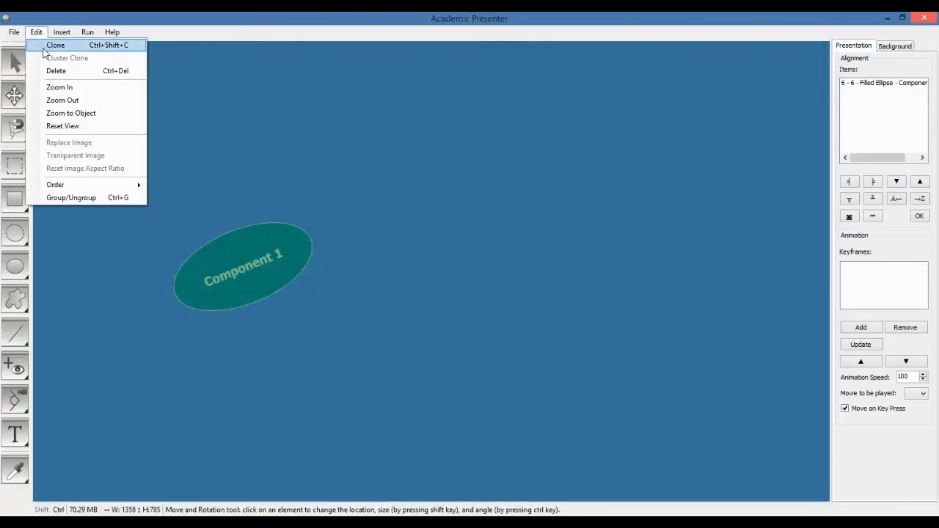
pyautogui.click(55, 46)
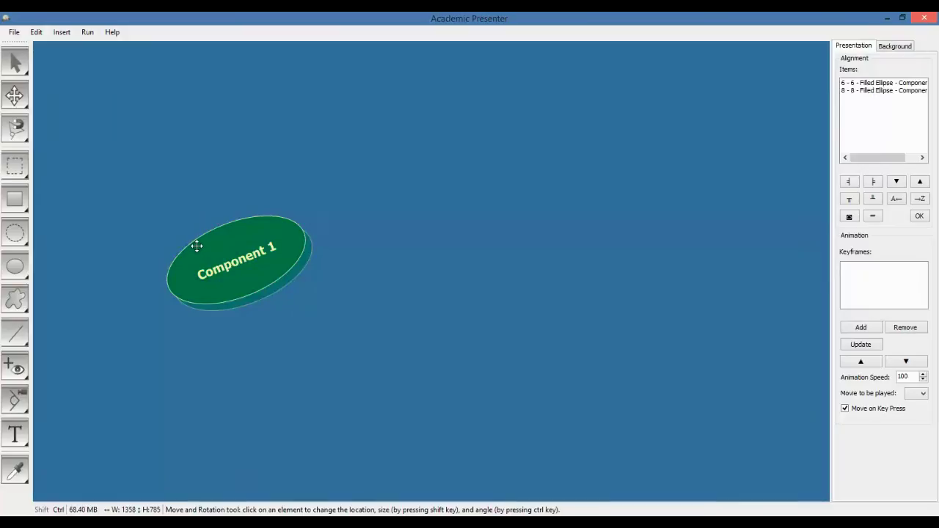
pyautogui.moveTo(193, 245)
pyautogui.mouseDown()
pyautogui.moveTo(242, 218)
pyautogui.moveTo(280, 231)
pyautogui.mouseUp()
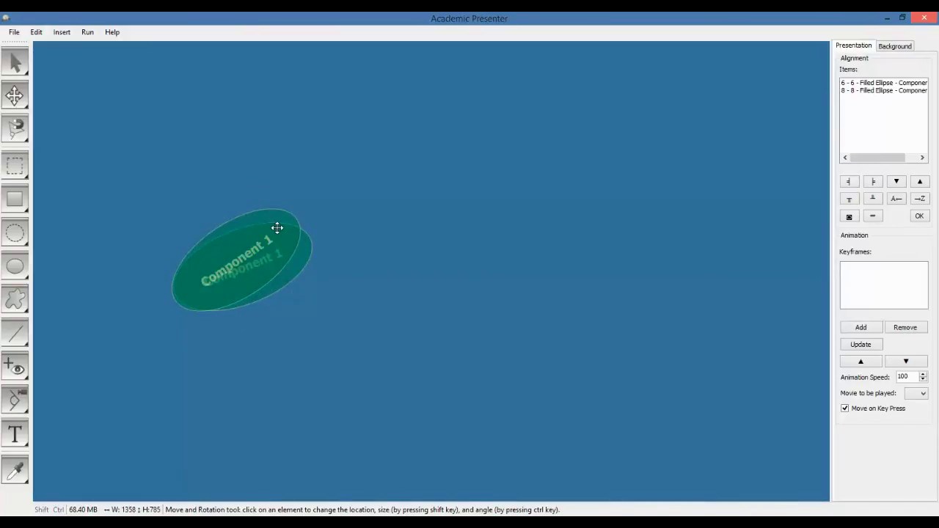
pyautogui.moveTo(276, 220)
pyautogui.mouseDown()
pyautogui.moveTo(472, 162)
pyautogui.moveTo(518, 167)
pyautogui.moveTo(541, 203)
pyautogui.mouseUp()
# Step: Nudge the copied ellipse right and edit its label from Component 1 to Component 2
pyautogui.click(471, 210)
pyautogui.moveTo(470, 210); pyautogui.dragTo(488, 199)
pyautogui.click(495, 198)
pyautogui.click(15, 63)
pyautogui.click(517, 207)
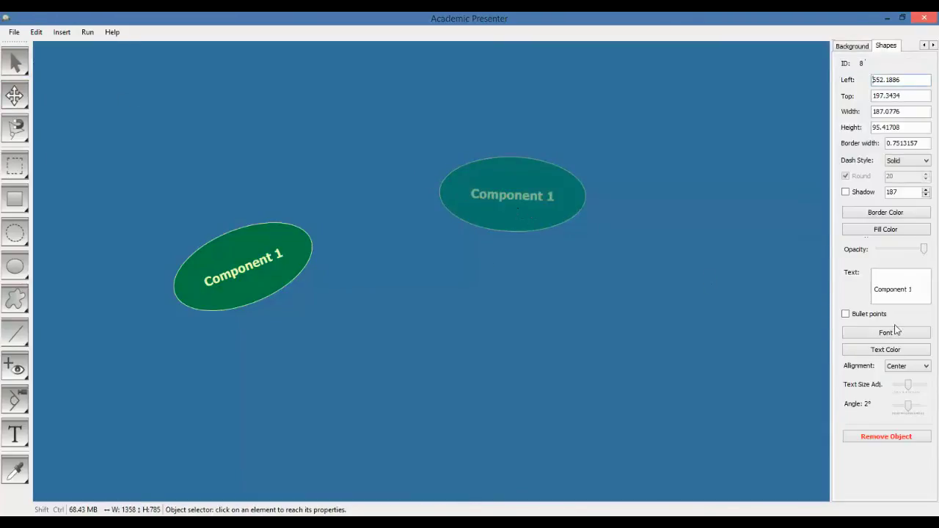
pyautogui.doubleClick(911, 290)
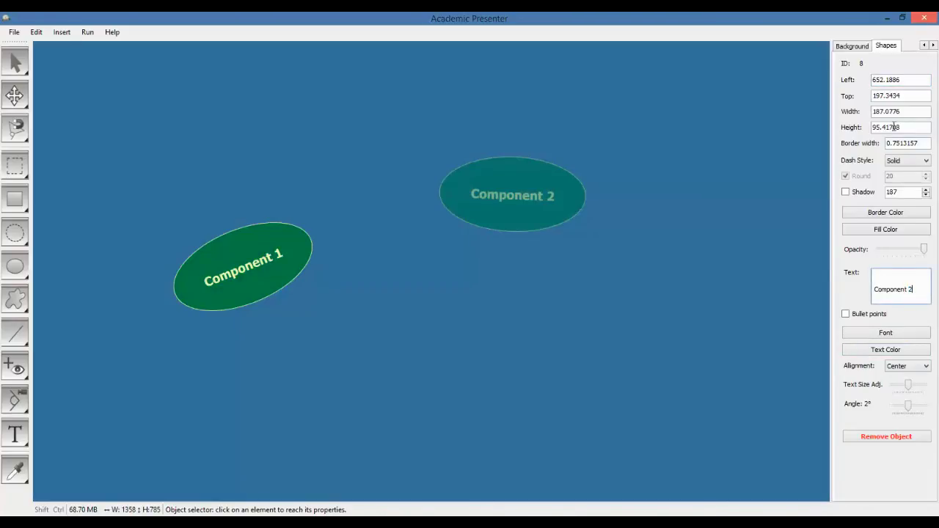
# Step: Give Component 2 a DashDotDot border of width 2 and a size-20 drop shadow
pyautogui.click(910, 162)
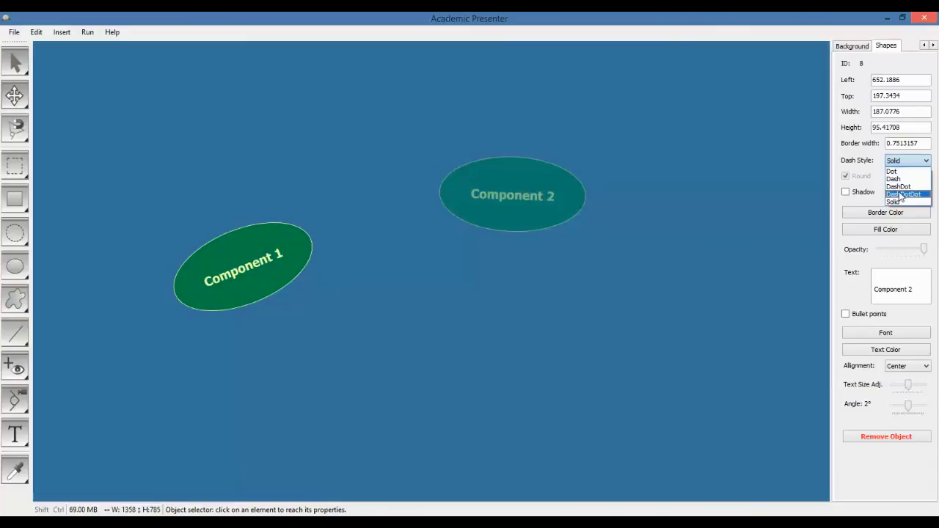
pyautogui.click(901, 194)
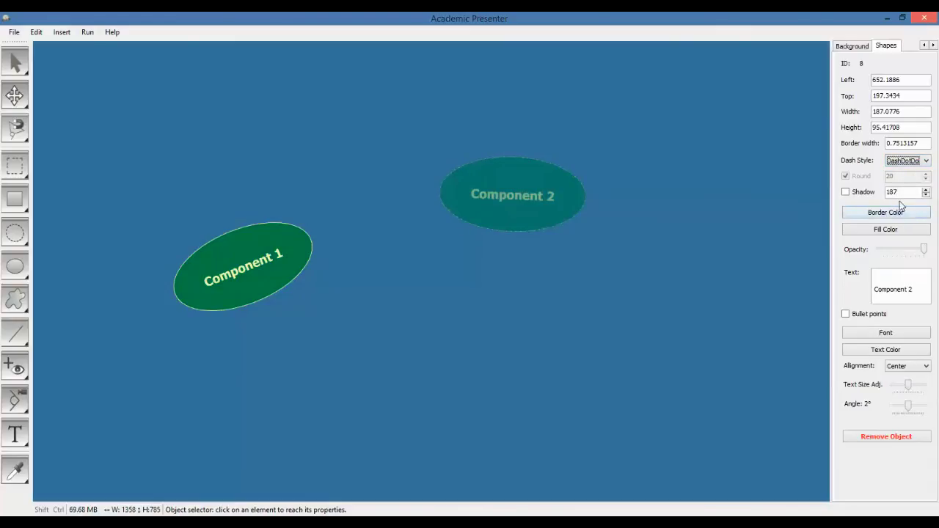
pyautogui.moveTo(925, 143); pyautogui.dragTo(875, 144)
pyautogui.write('2')
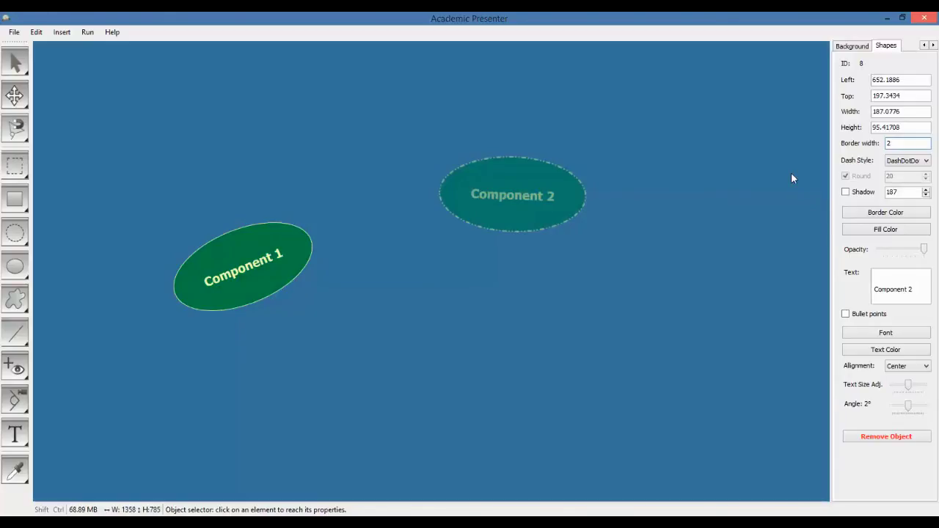
pyautogui.click(846, 193)
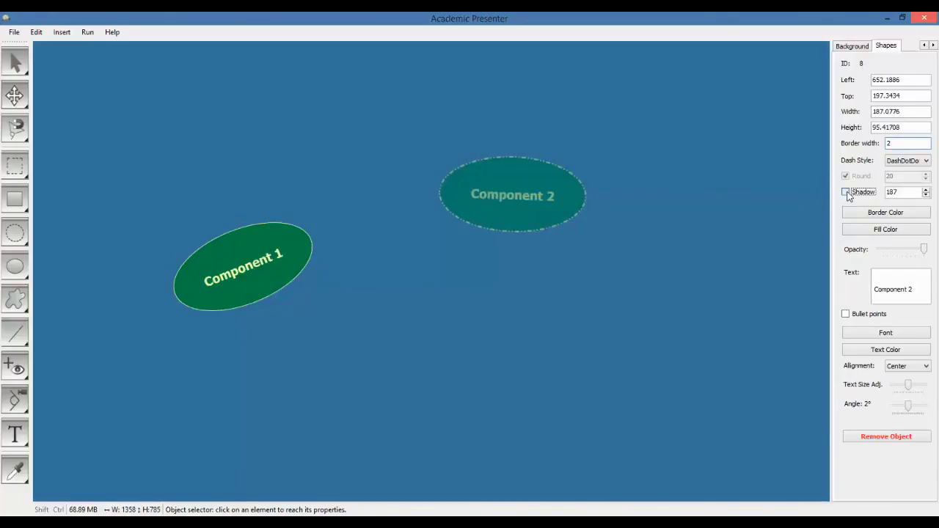
pyautogui.doubleClick(911, 193)
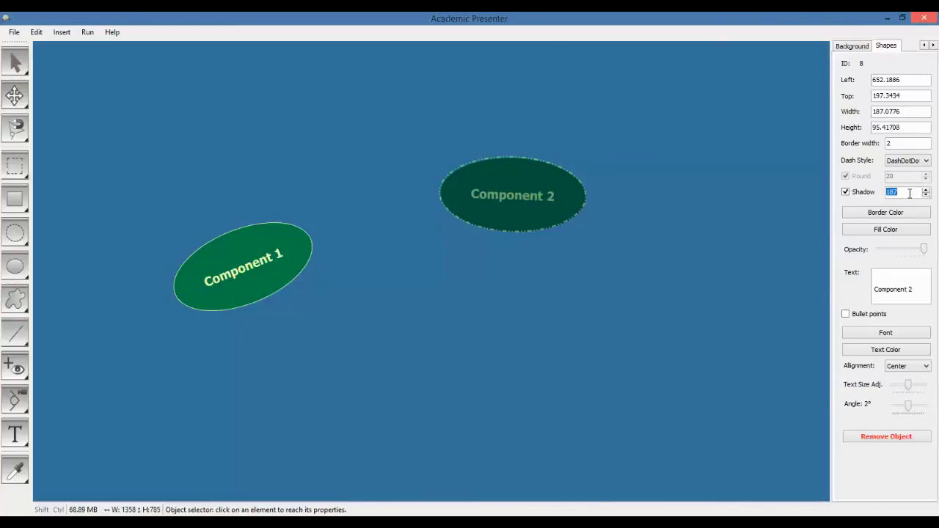
pyautogui.write('20')
pyautogui.click(682, 208)
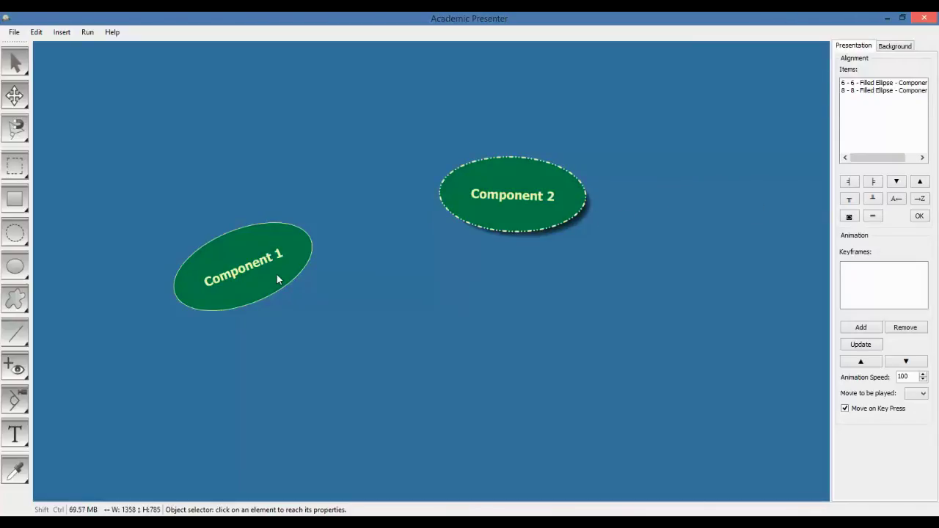
# Step: Draw a width-2 DashDotDot line from Component 1 to Component 2 with an arrowhead only at Component 2
pyautogui.click(16, 334)
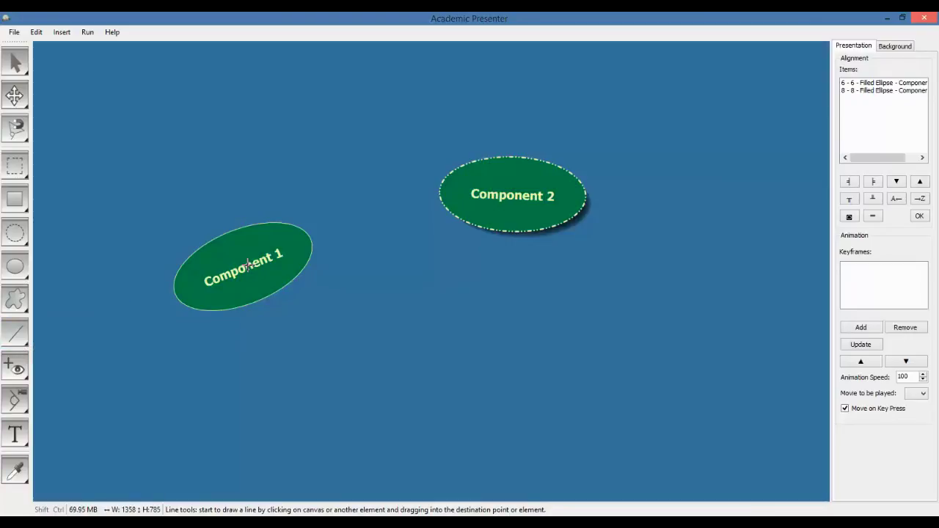
pyautogui.moveTo(248, 266); pyautogui.dragTo(521, 204)
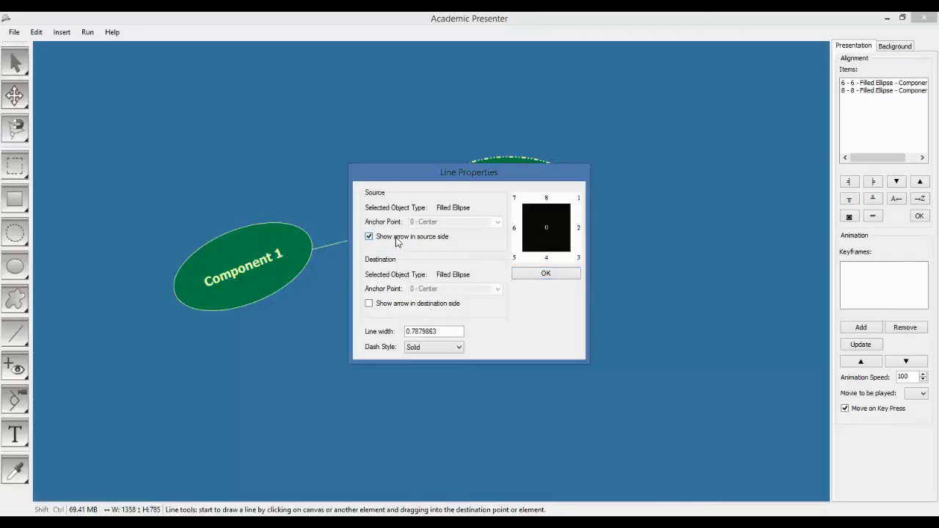
pyautogui.click(396, 239)
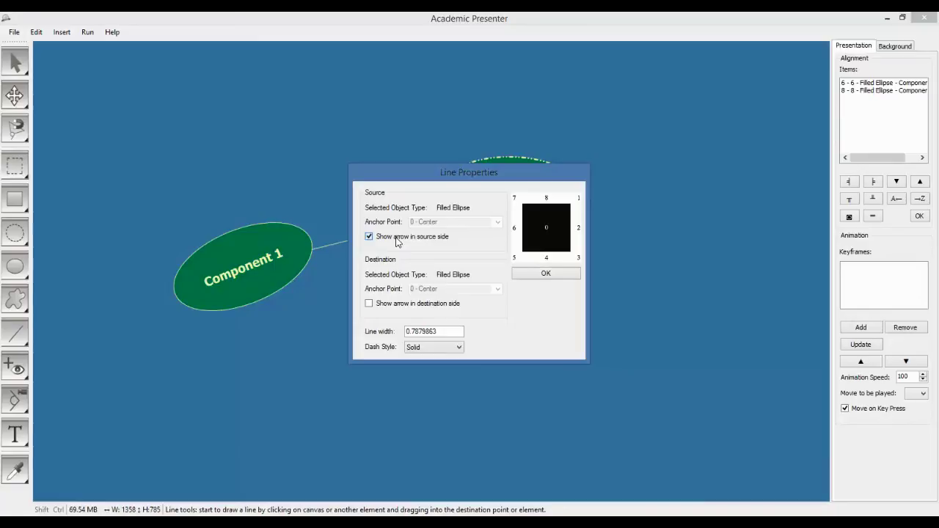
pyautogui.click(381, 310)
pyautogui.moveTo(447, 330); pyautogui.dragTo(399, 335)
pyautogui.write('2')
pyautogui.click(432, 352)
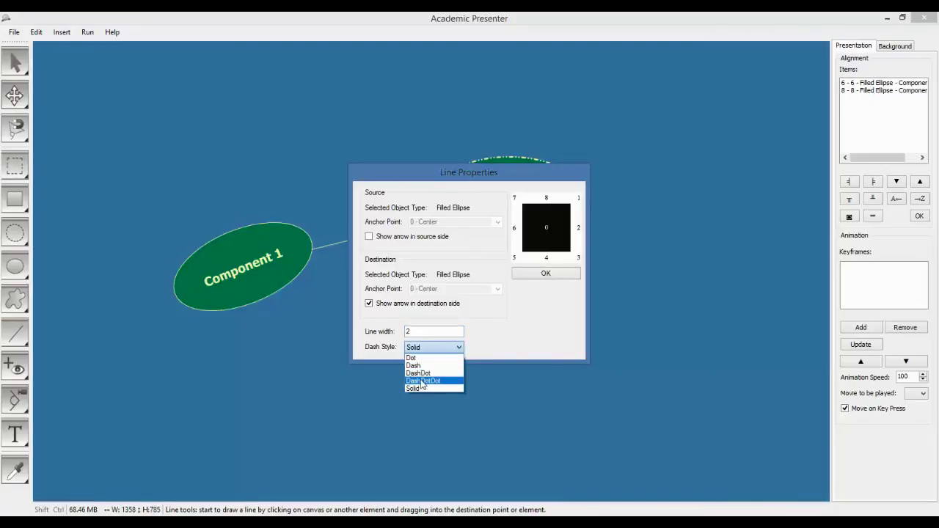
pyautogui.click(423, 381)
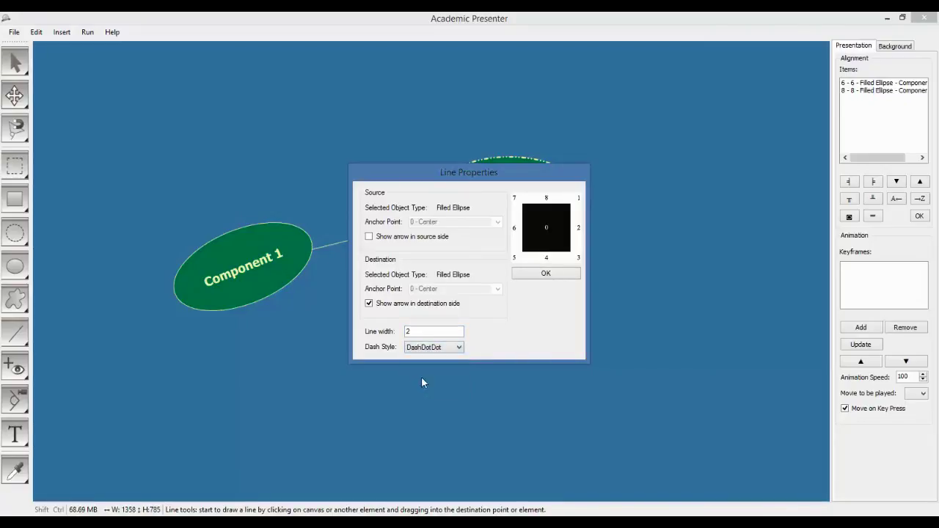
pyautogui.click(533, 277)
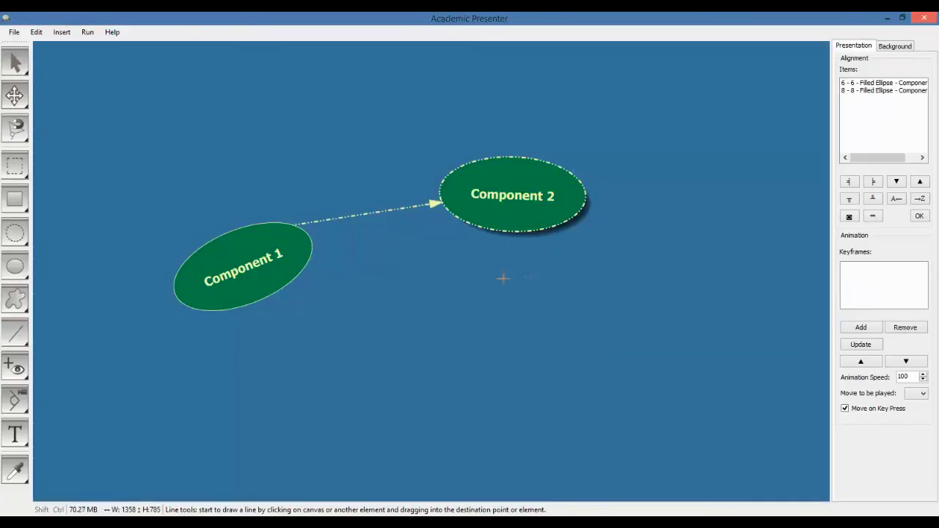
pyautogui.click(14, 95)
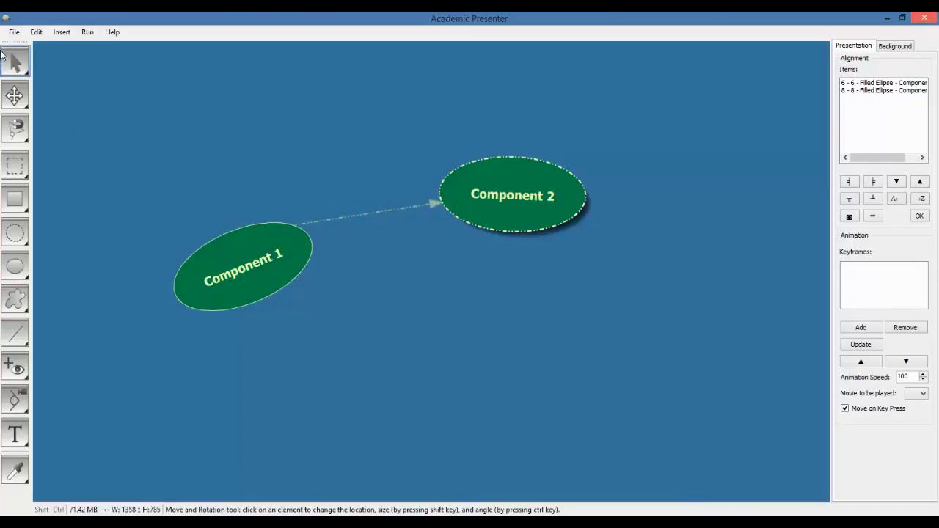
# Step: Delete the old arrow and redraw it width 2, DashDotDot, with arrowheads at both ends
pyautogui.click(36, 32)
pyautogui.click(48, 71)
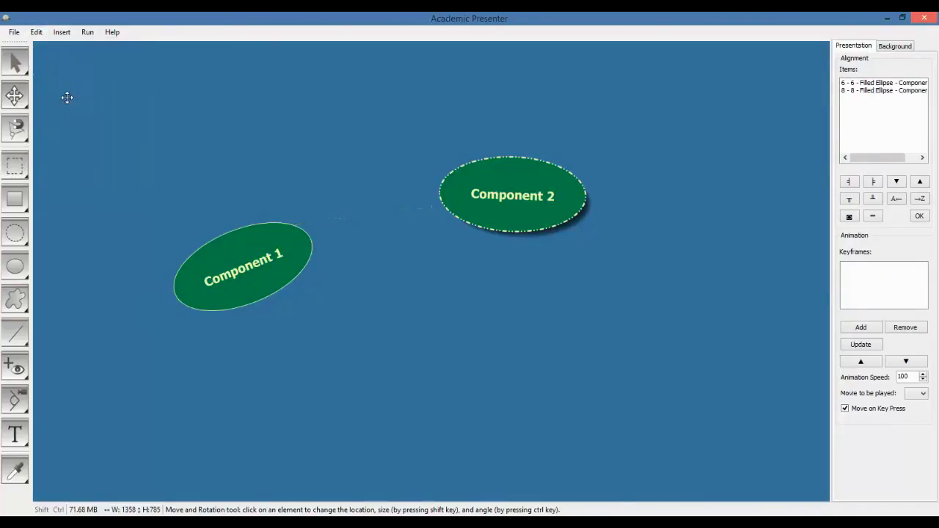
pyautogui.click(15, 334)
pyautogui.moveTo(272, 253); pyautogui.dragTo(478, 193)
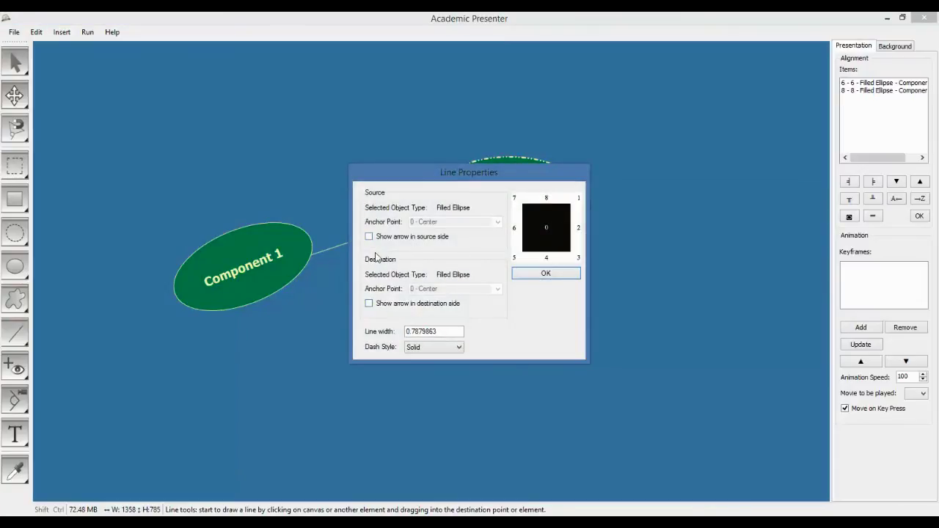
pyautogui.click(369, 237)
pyautogui.click(369, 304)
pyautogui.moveTo(452, 336); pyautogui.dragTo(390, 339)
pyautogui.write('2')
pyautogui.click(432, 347)
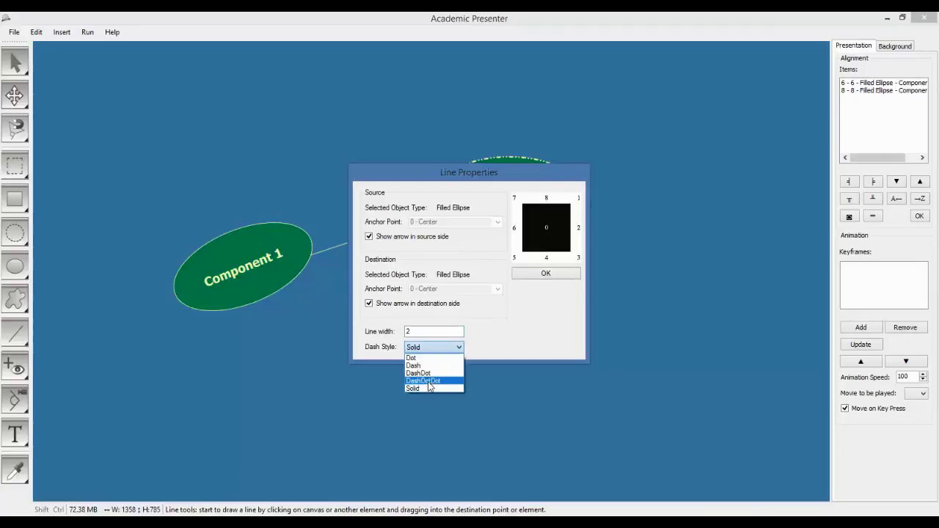
pyautogui.click(430, 382)
pyautogui.click(516, 276)
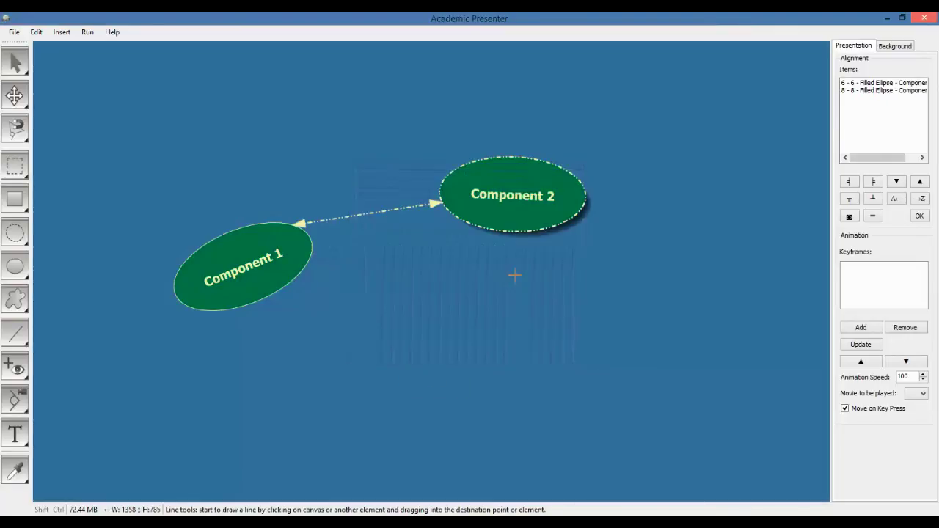
pyautogui.click(14, 96)
# Step: Drag Component 1 and Component 2 to new positions further apart, the double arrow following them
pyautogui.moveTo(237, 267); pyautogui.dragTo(273, 321)
pyautogui.moveTo(487, 203); pyautogui.dragTo(577, 302)
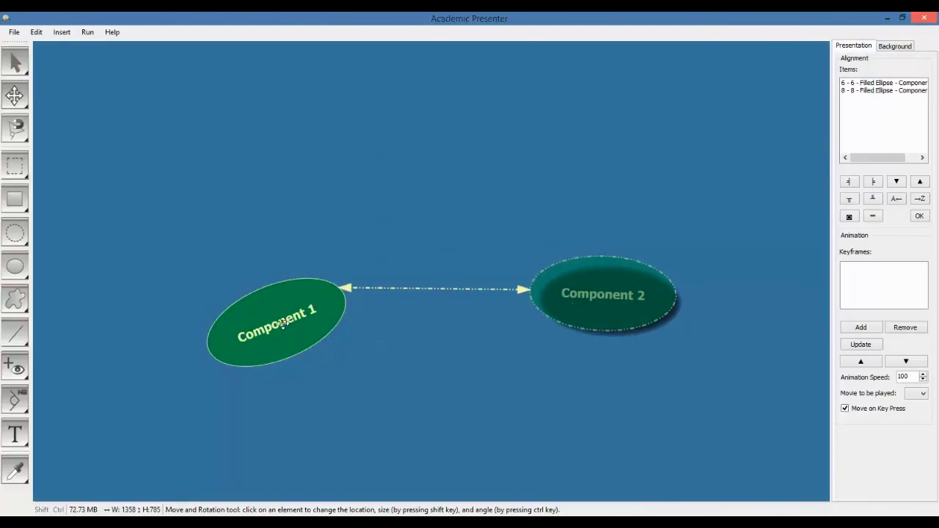
pyautogui.moveTo(284, 324); pyautogui.dragTo(210, 307)
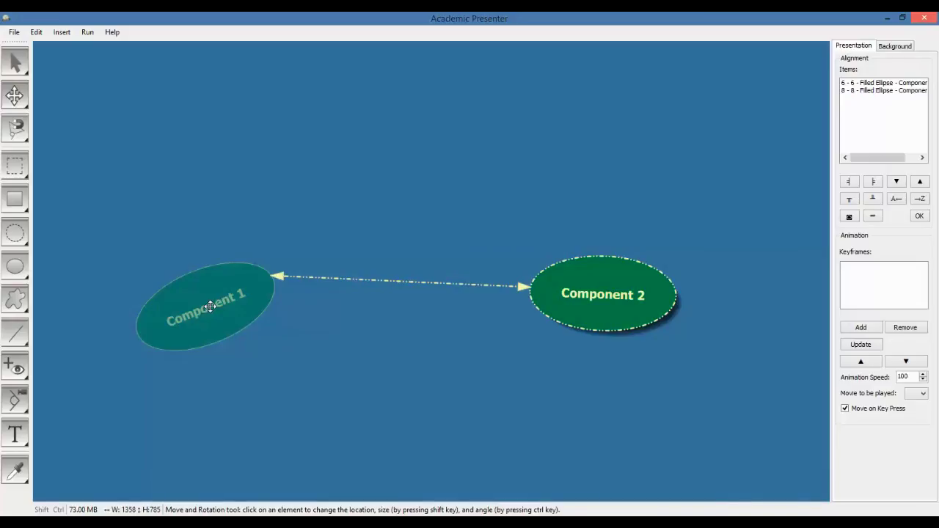
# Step: Draw a filled rectangle above the two ellipses and select it for editing
pyautogui.click(23, 204)
pyautogui.moveTo(366, 120); pyautogui.dragTo(506, 165)
pyautogui.press('Escape')
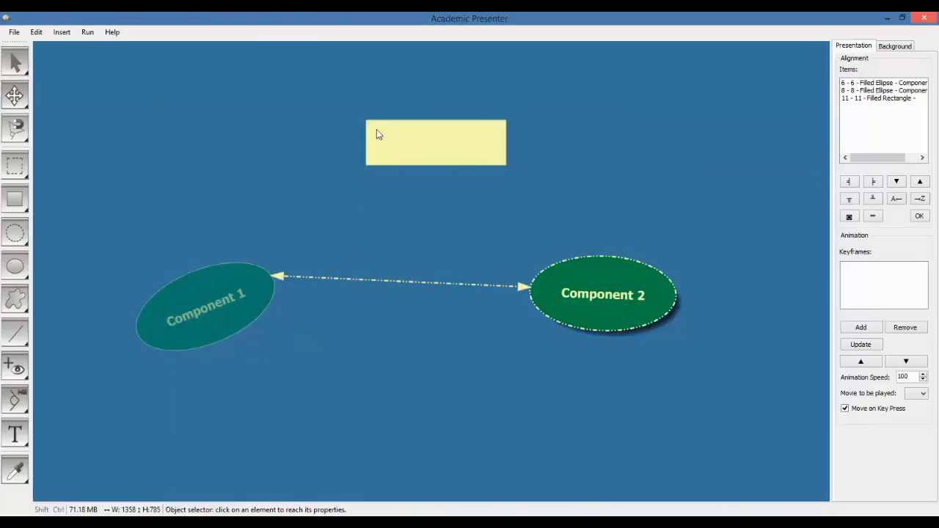
pyautogui.click(377, 129)
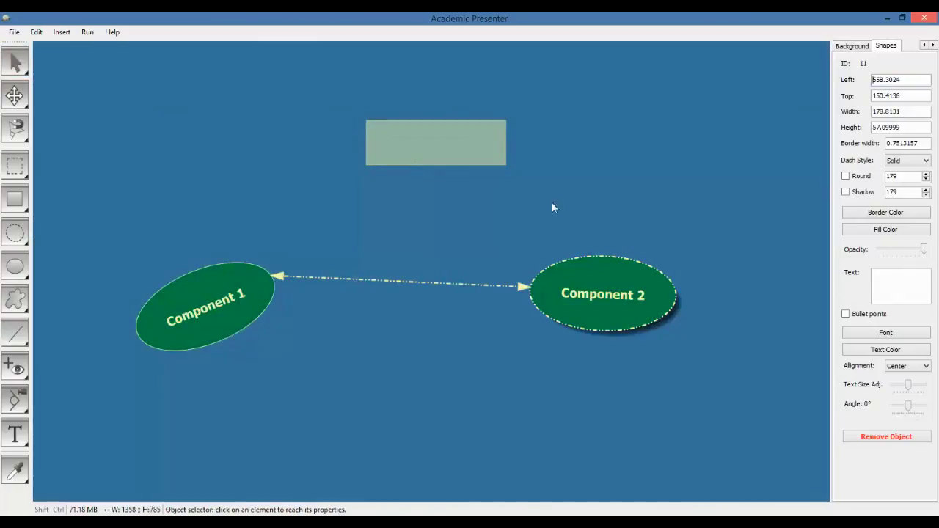
# Step: Give the rectangle corner Round 20 and Shadow 20, keeping its Dash Style Solid
pyautogui.click(846, 177)
pyautogui.moveTo(908, 176); pyautogui.dragTo(885, 177)
pyautogui.write('20')
pyautogui.click(866, 193)
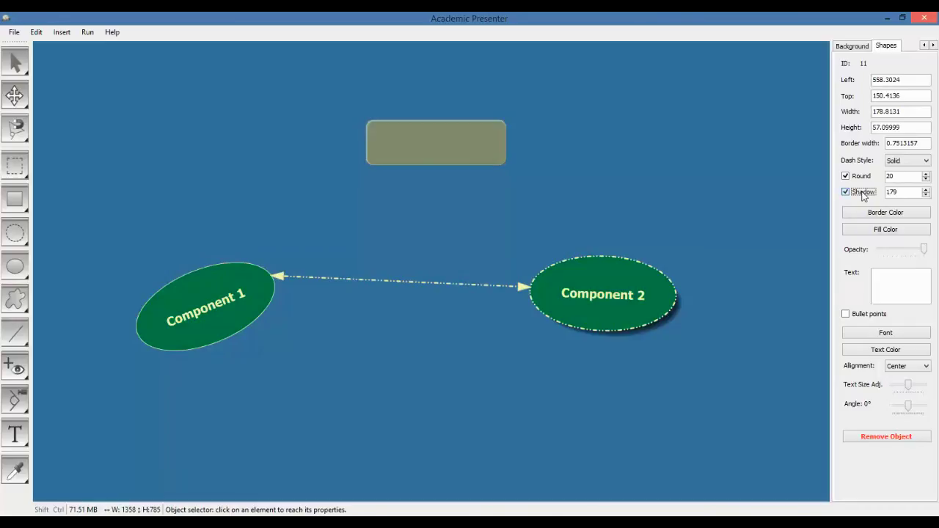
pyautogui.click(911, 195)
pyautogui.doubleClick(910, 195)
pyautogui.write('20')
pyautogui.click(909, 177)
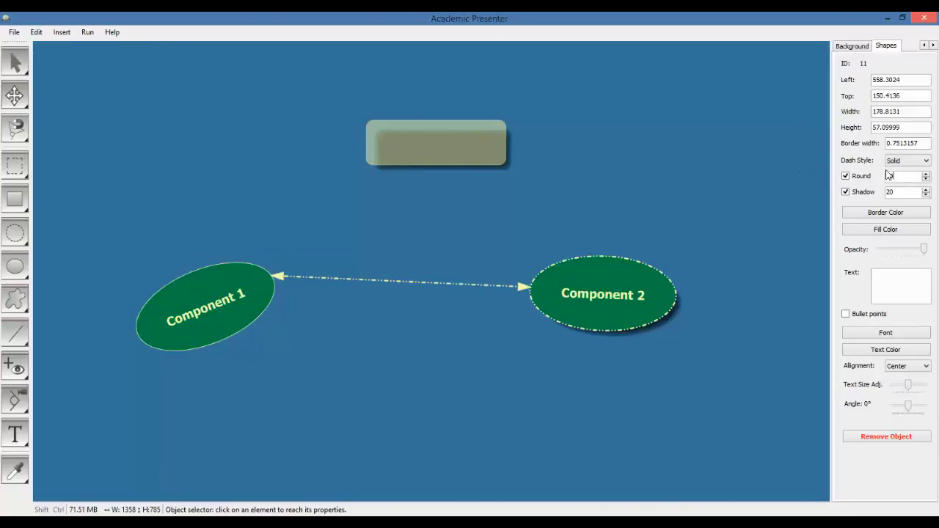
pyautogui.click(908, 161)
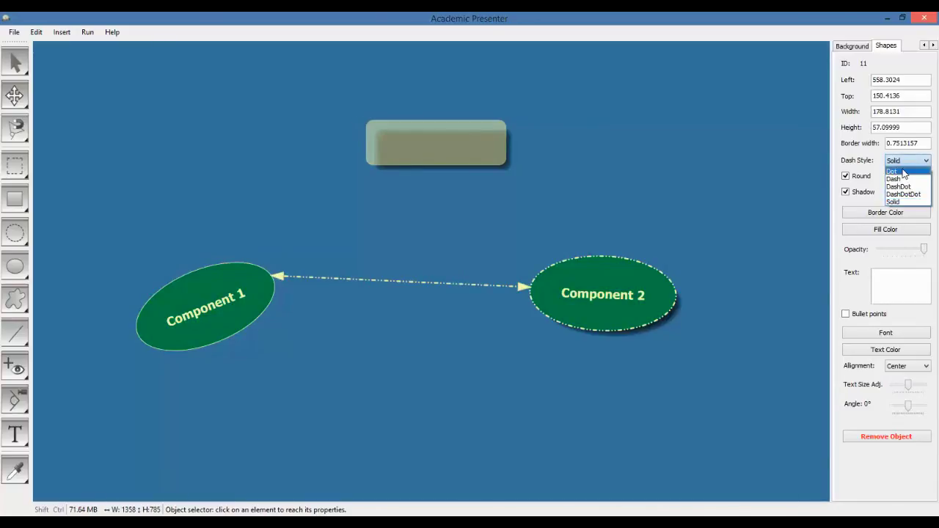
pyautogui.click(905, 163)
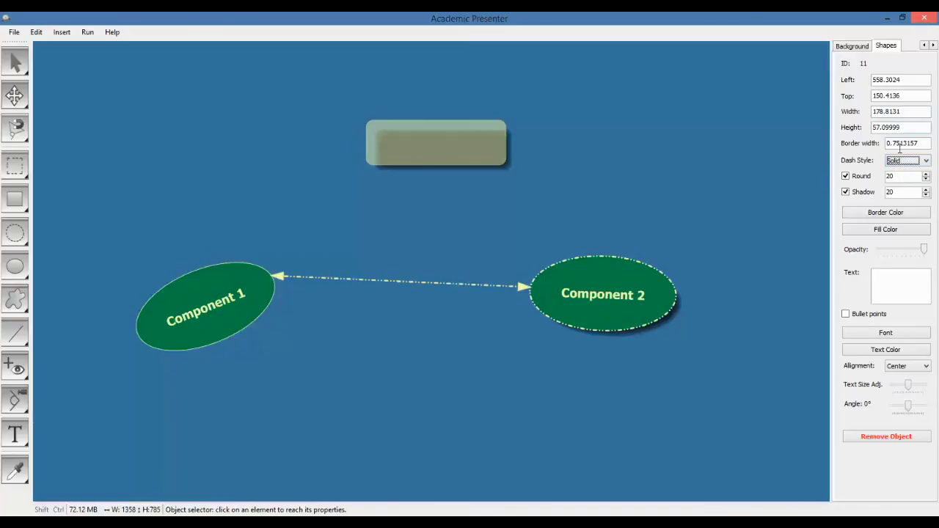
# Step: Set the box's fill colour to orange and its text colour to dark navy
pyautogui.click(886, 230)
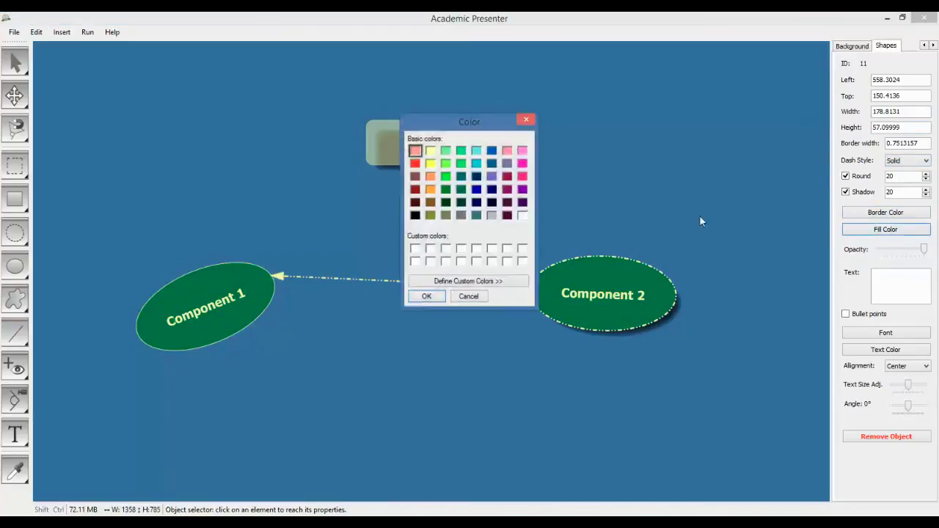
pyautogui.click(430, 177)
pyautogui.click(431, 297)
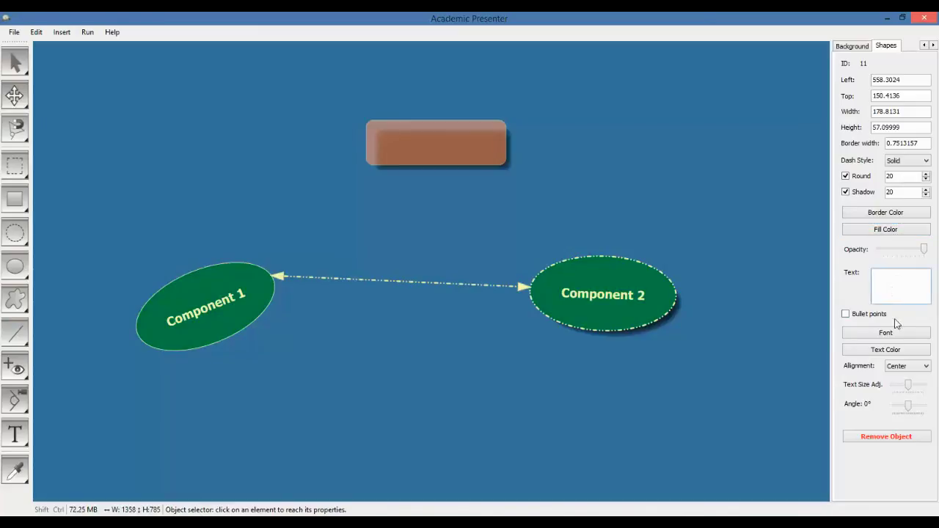
pyautogui.click(887, 352)
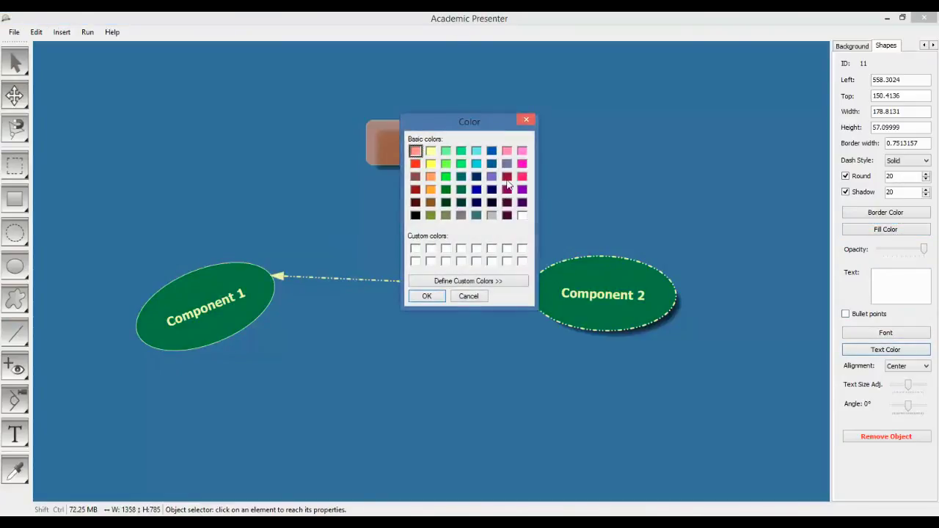
pyautogui.click(415, 165)
pyautogui.click(476, 178)
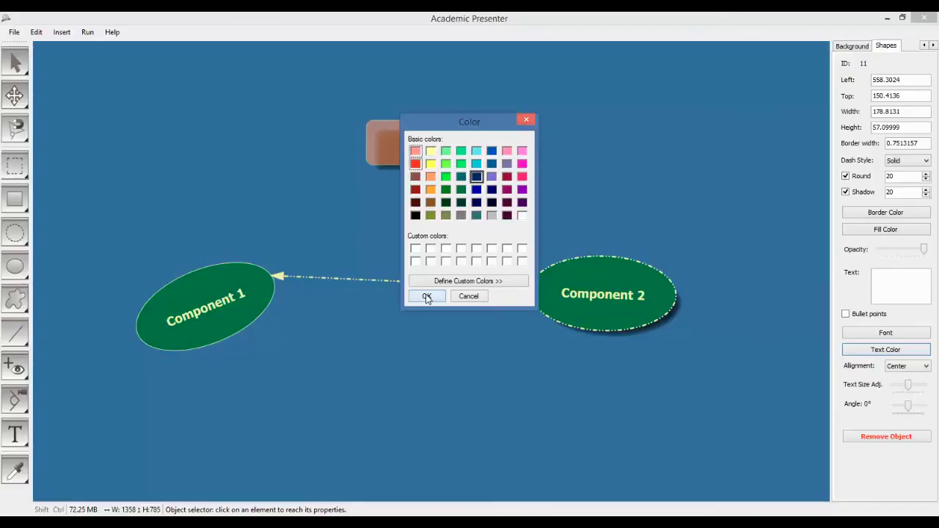
pyautogui.click(427, 297)
# Step: Label the box 'Sub Component' in a Bold size-12 font
pyautogui.click(888, 289)
pyautogui.write('C')
pyautogui.press('BackSpace')
pyautogui.write('Sub Component')
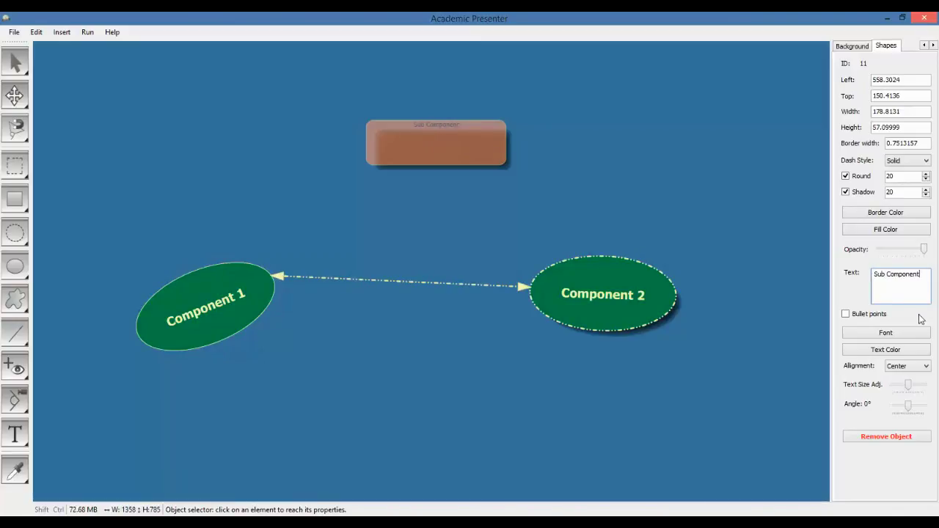
pyautogui.click(886, 332)
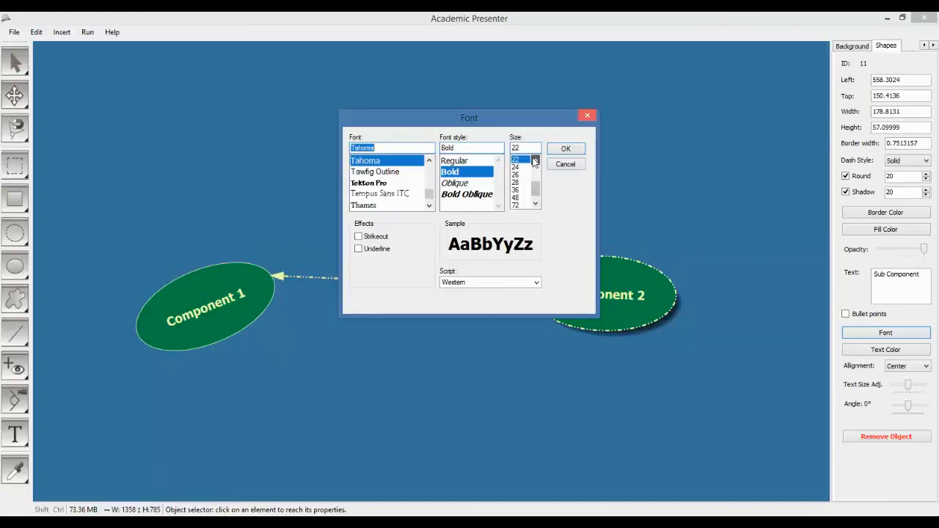
pyautogui.click(535, 160)
pyautogui.click(535, 159)
pyautogui.click(518, 160)
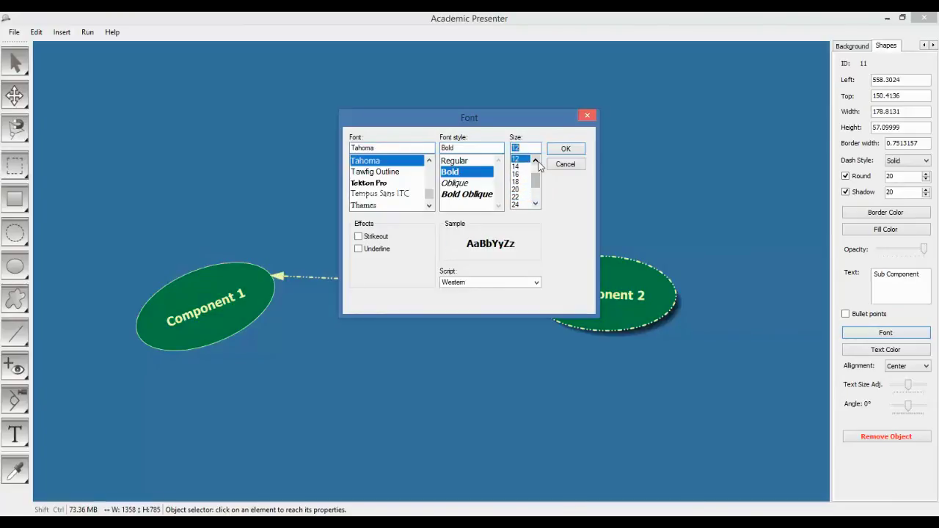
pyautogui.hotkey('shift', 'Tab')
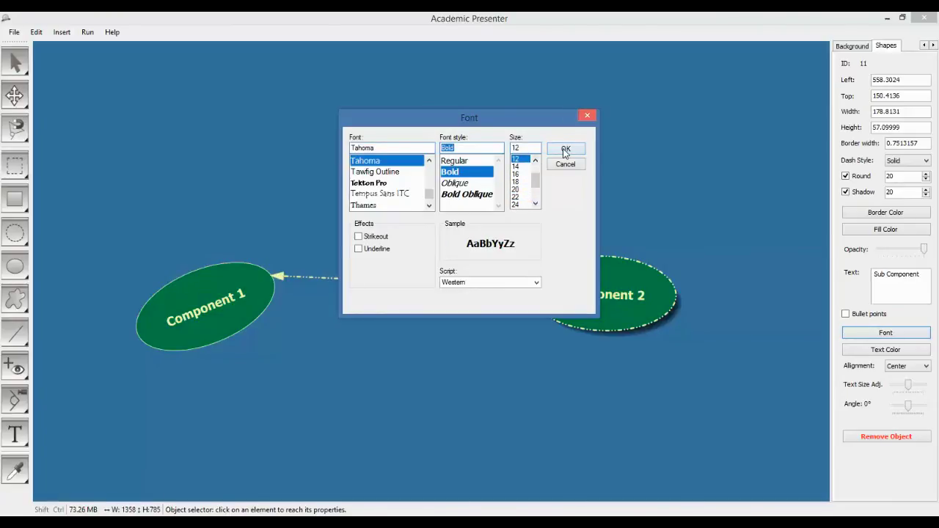
pyautogui.click(565, 150)
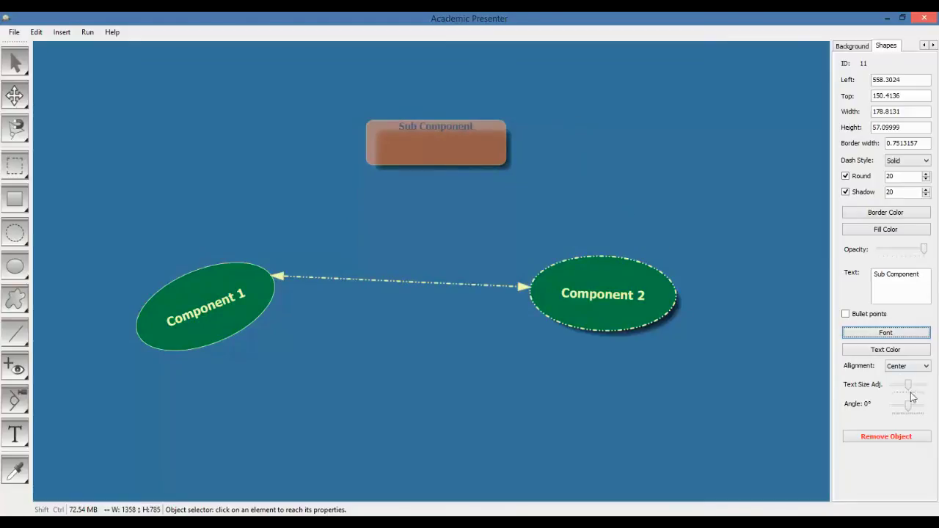
# Step: Push the label down a line and raise Text Size Adj to enlarge it
pyautogui.click(882, 279)
pyautogui.press('Return')
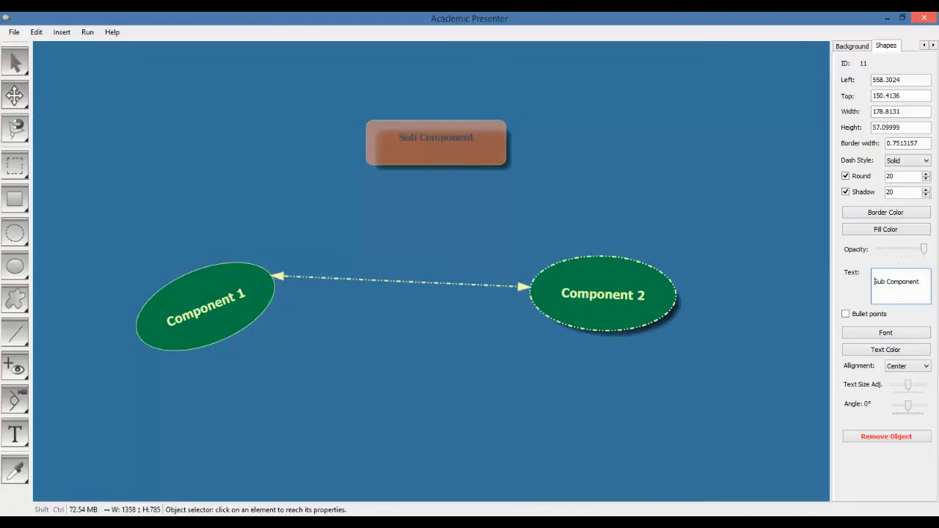
pyautogui.click(910, 386)
pyautogui.moveTo(912, 388); pyautogui.dragTo(920, 390)
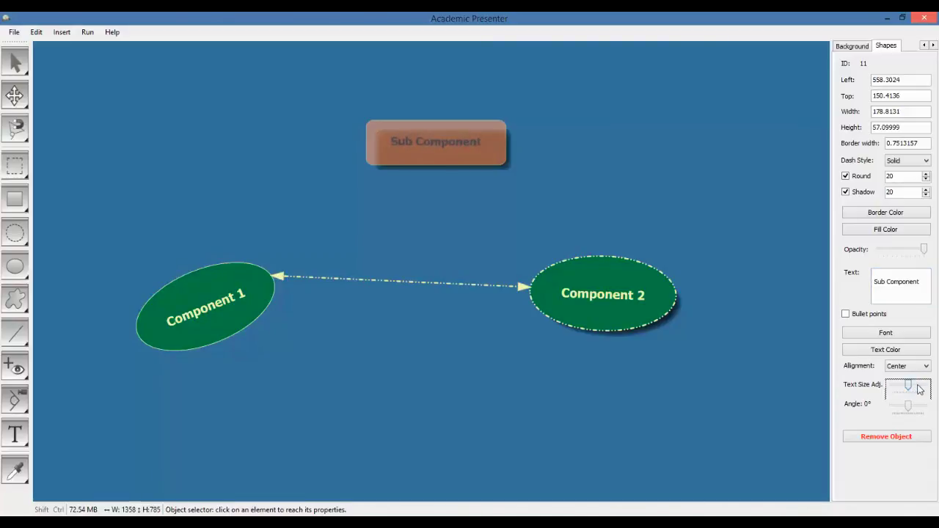
pyautogui.click(639, 205)
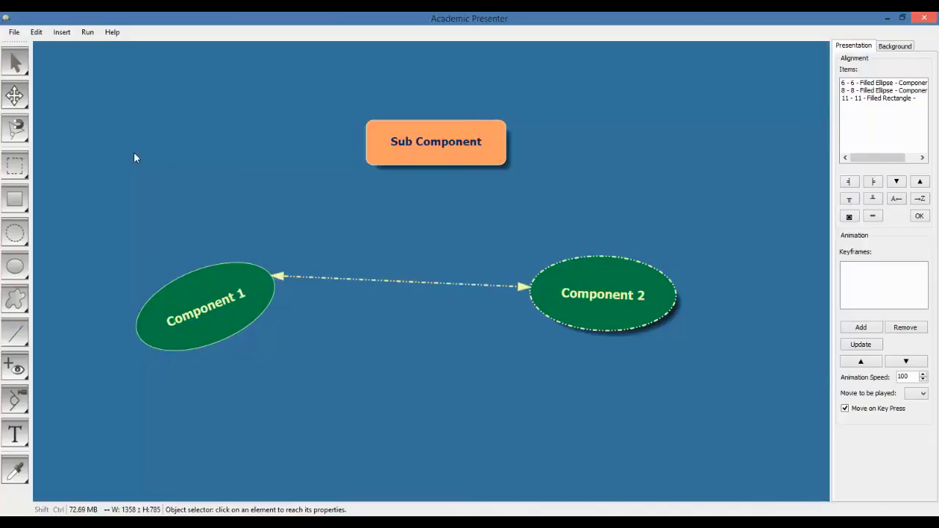
# Step: Draw a line from the Sub Component box to Component 2, anchoring its source at 4 - South
pyautogui.click(18, 328)
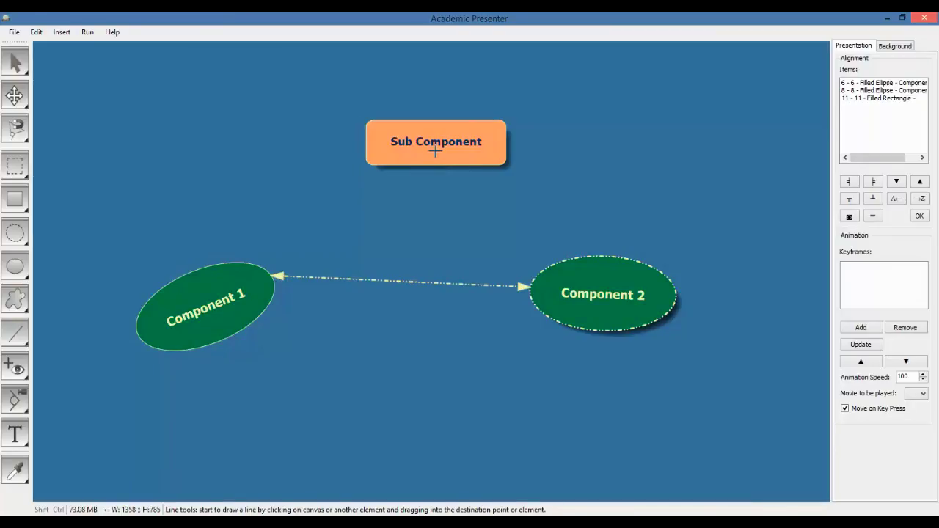
pyautogui.moveTo(435, 149); pyautogui.dragTo(593, 275)
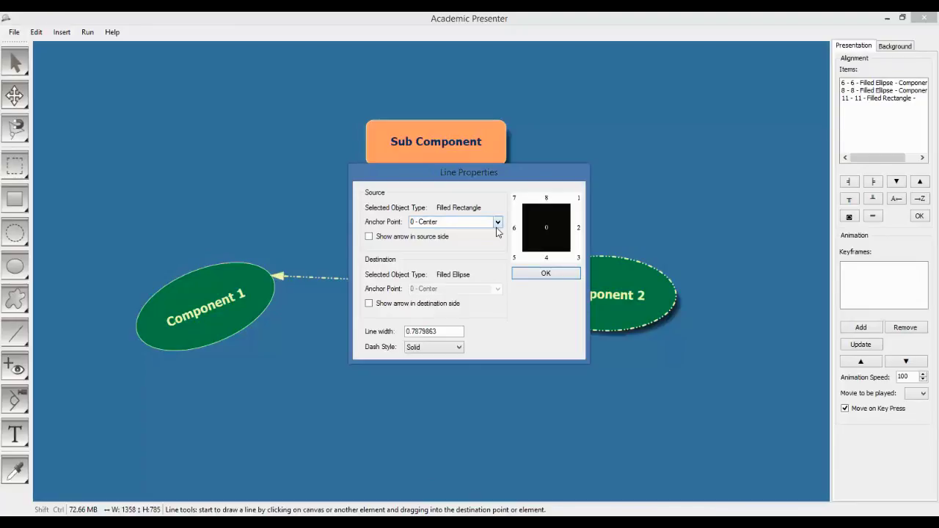
pyautogui.click(497, 222)
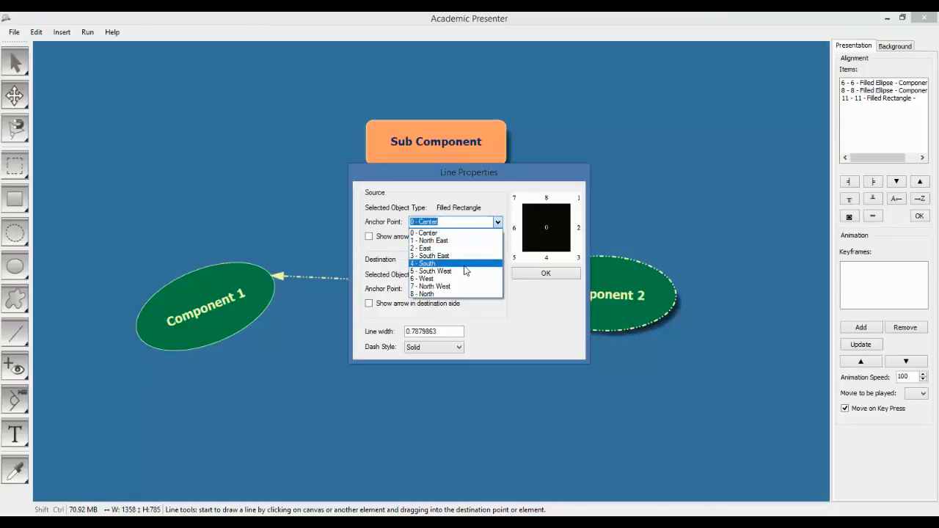
pyautogui.click(438, 264)
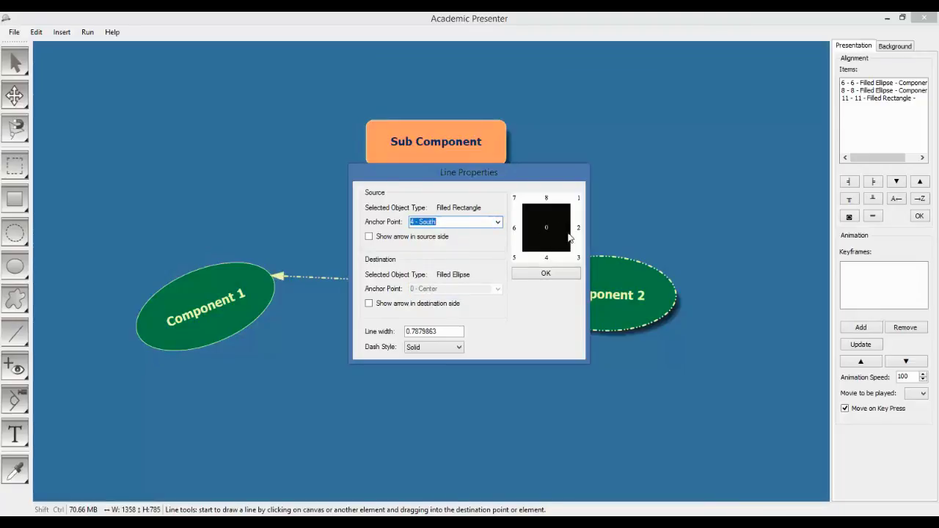
# Step: Set the line to a South source anchor, source-side arrow, width 0.5 and Dash style
pyautogui.click(497, 222)
pyautogui.click(461, 270)
pyautogui.click(386, 303)
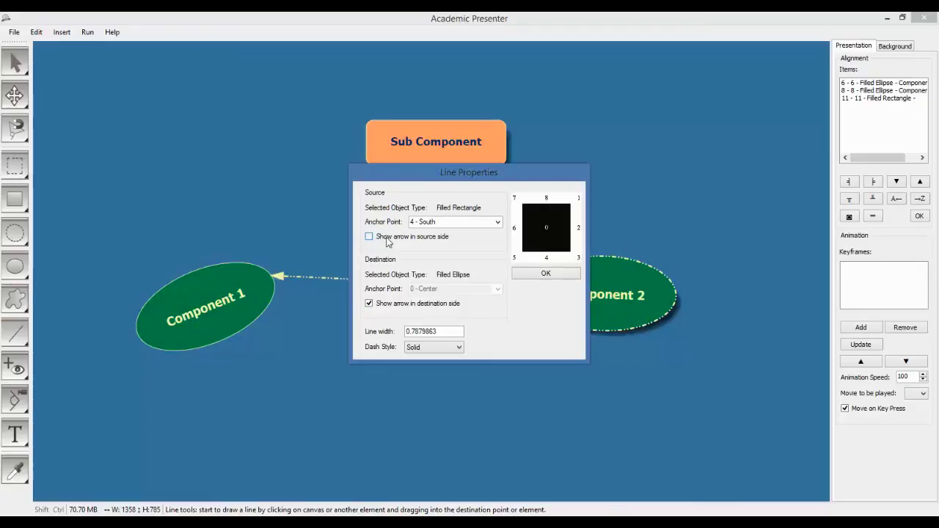
pyautogui.click(376, 304)
pyautogui.click(375, 240)
pyautogui.moveTo(460, 331); pyautogui.dragTo(407, 334)
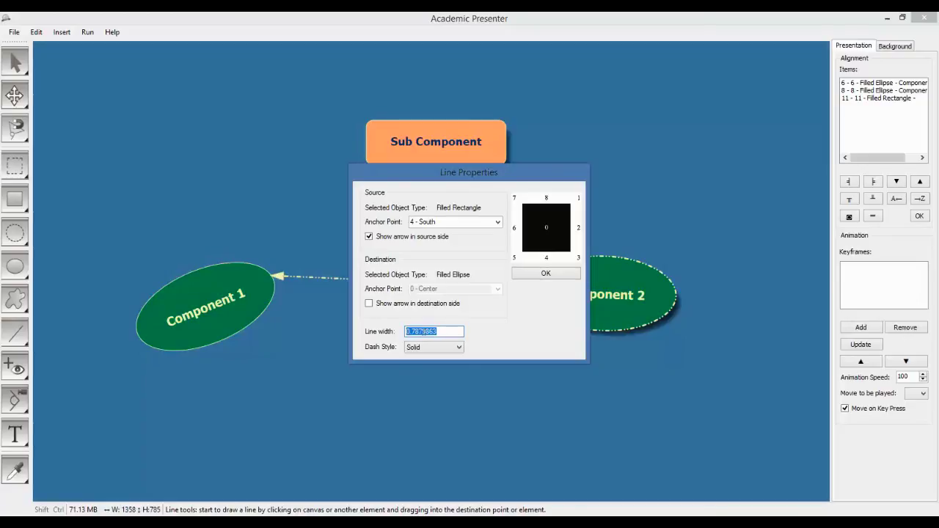
pyautogui.write('0.5')
pyautogui.click(433, 347)
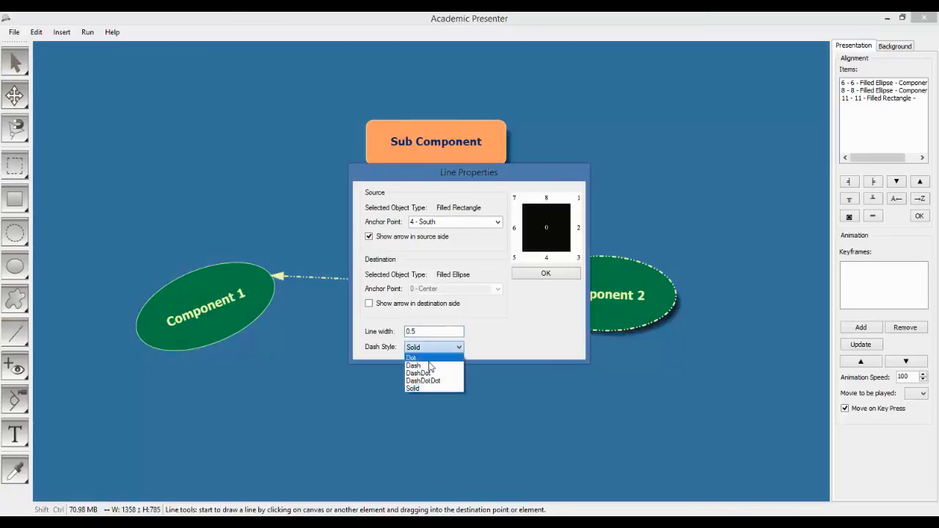
pyautogui.click(423, 368)
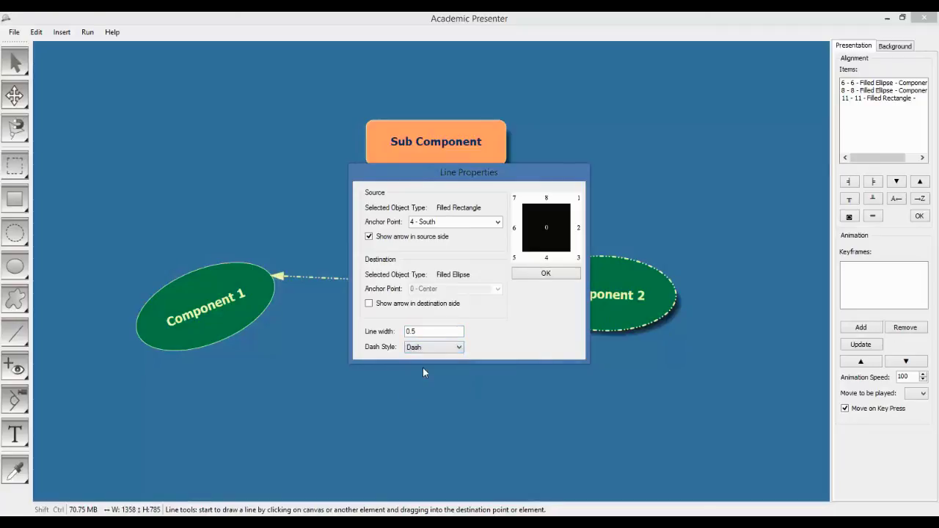
pyautogui.click(540, 275)
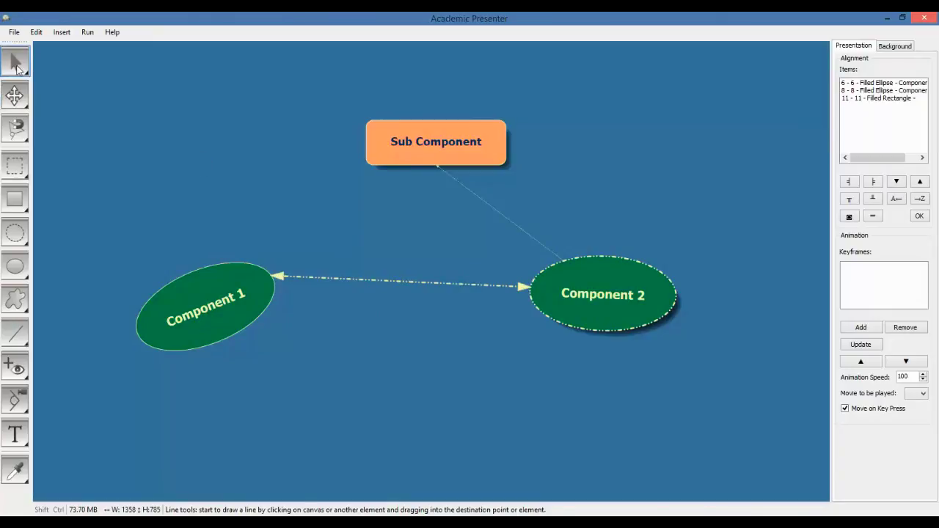
# Step: With the Move tool, drag the Sub Component box to the upper right and nudge Component 2 down-left
pyautogui.click(15, 95)
pyautogui.moveTo(441, 145); pyautogui.dragTo(594, 128)
pyautogui.moveTo(624, 282); pyautogui.dragTo(620, 252)
pyautogui.moveTo(571, 117); pyautogui.dragTo(591, 113)
pyautogui.moveTo(573, 270); pyautogui.dragTo(496, 322)
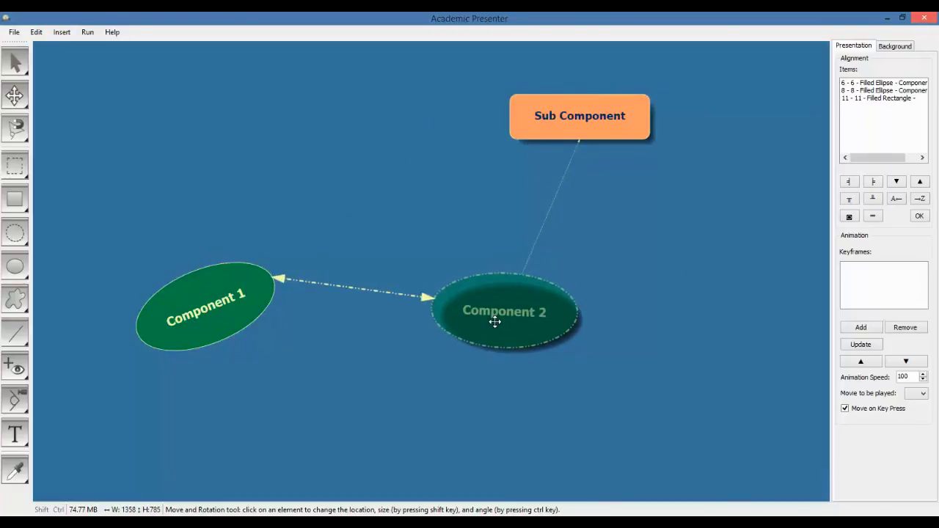